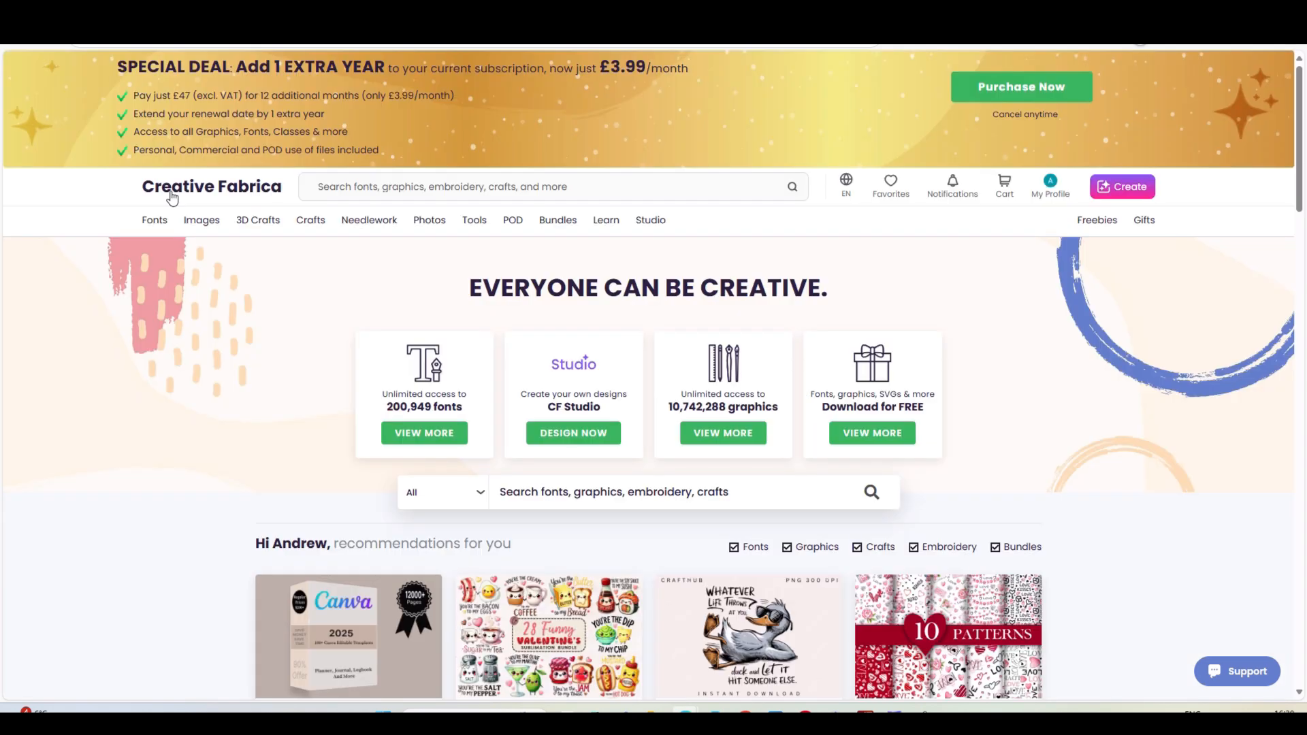
Open the KDP Interiors graphics category and look through its most popular listings.
mouse_move(201, 225)
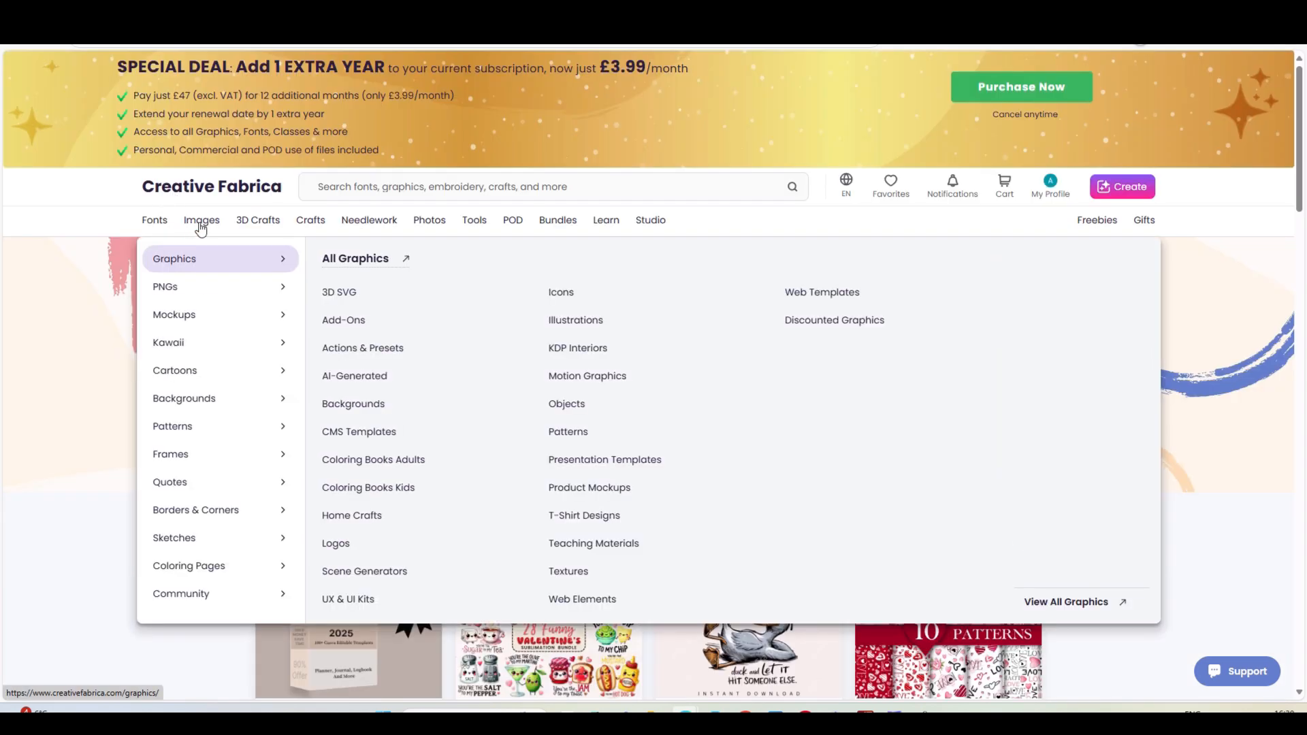
mouse_move(625, 235)
left_click(564, 357)
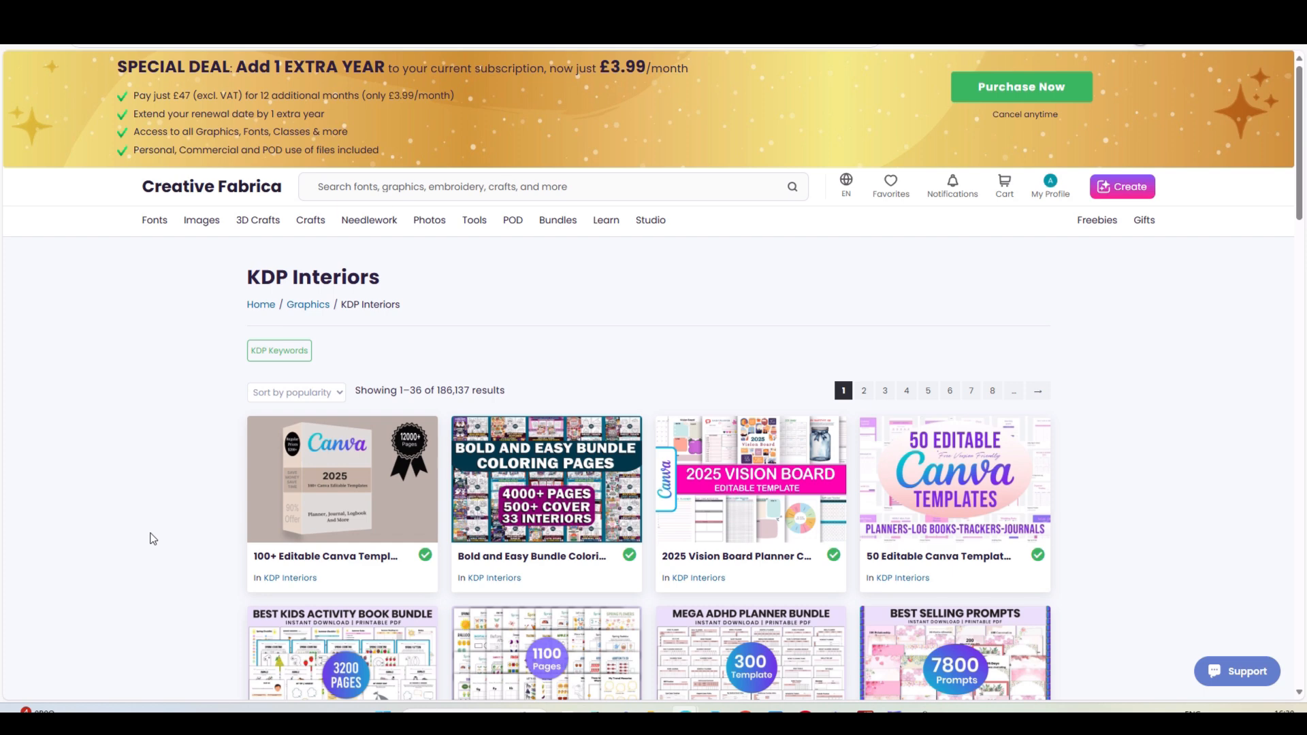
scroll(153, 538, "down", 3)
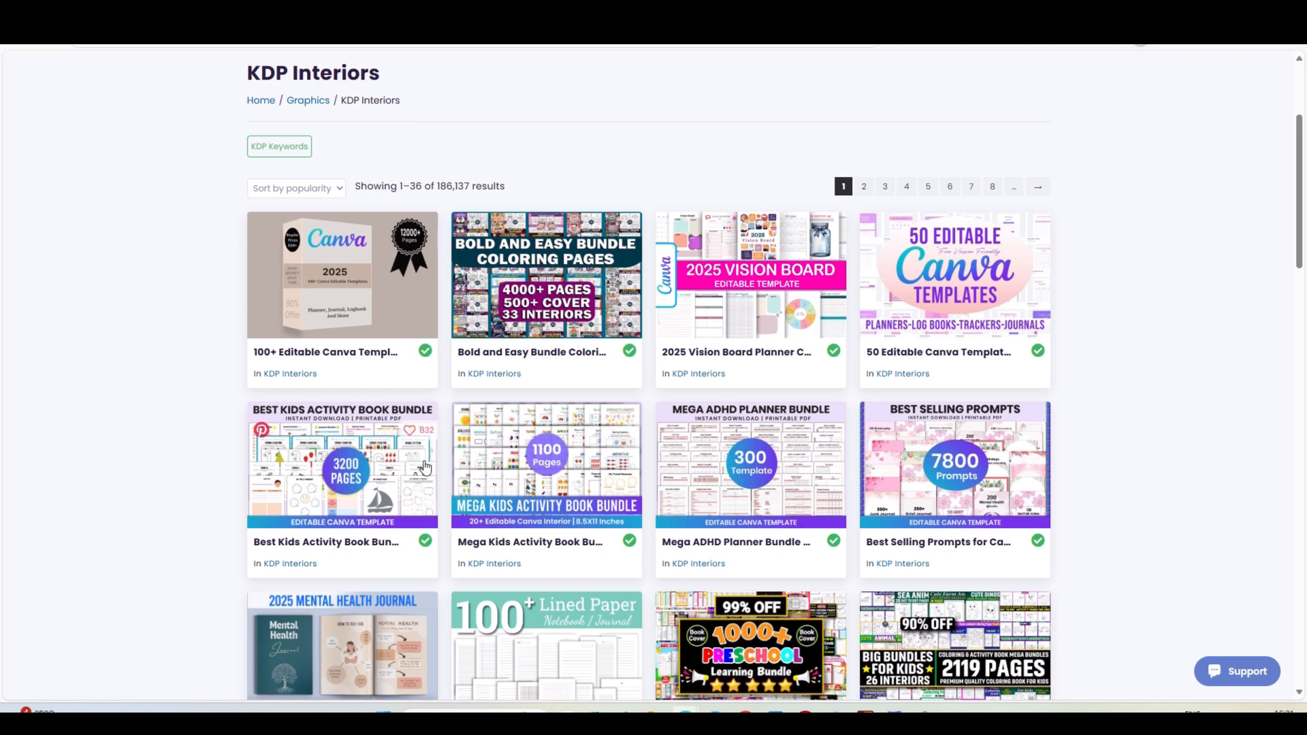
scroll(169, 489, "down", 1)
scroll(170, 489, "down", 2)
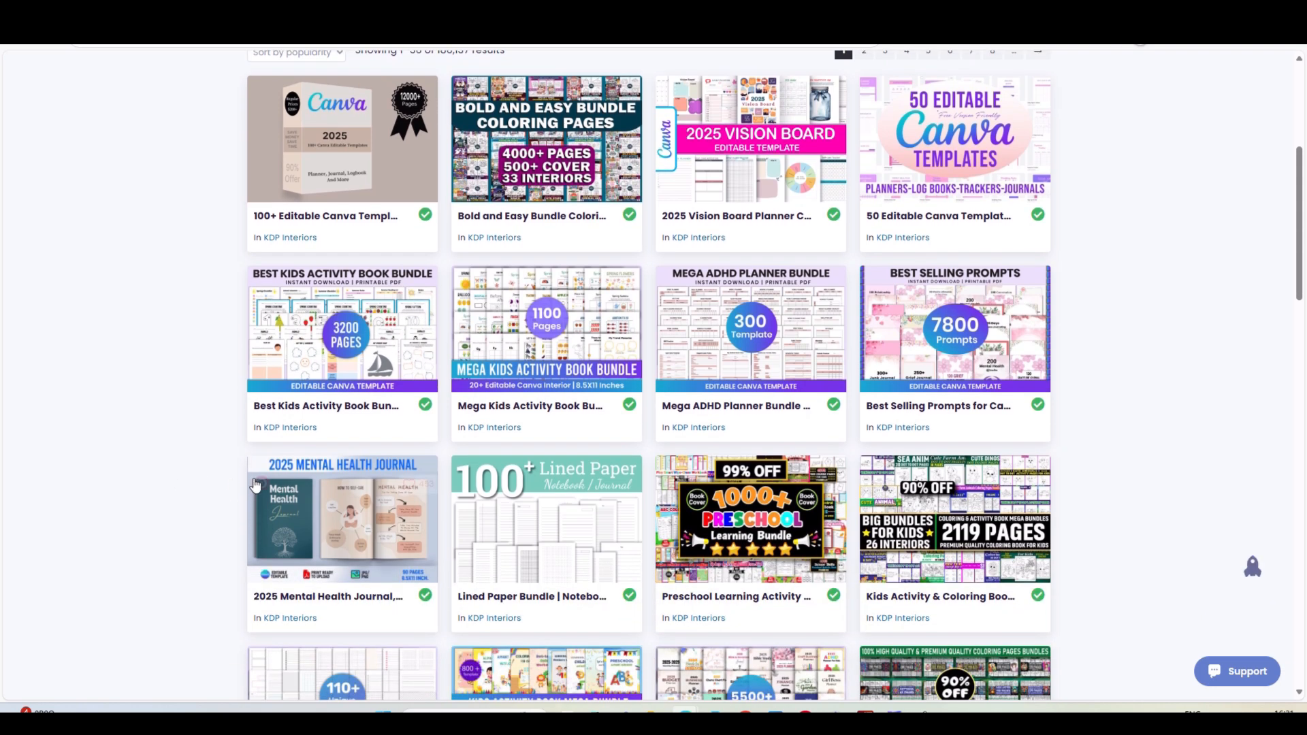
scroll(137, 481, "down", 1)
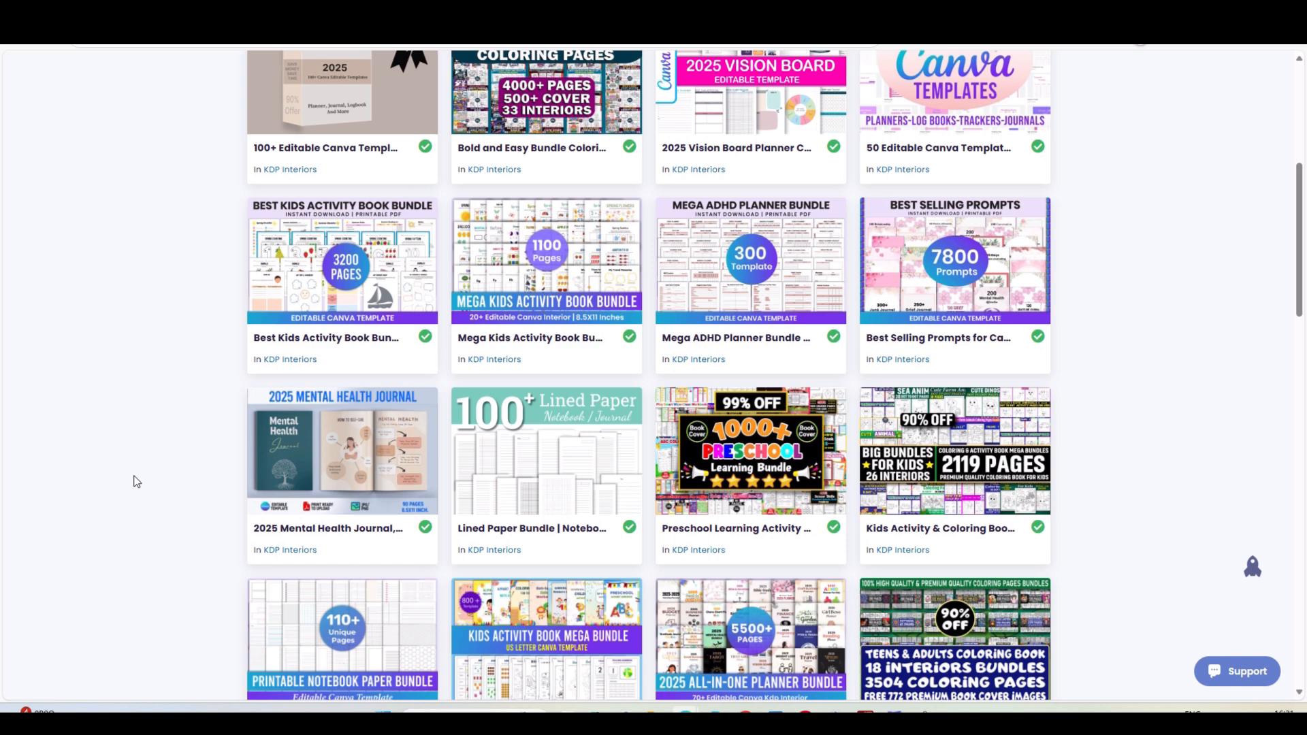
scroll(136, 482, "down", 3)
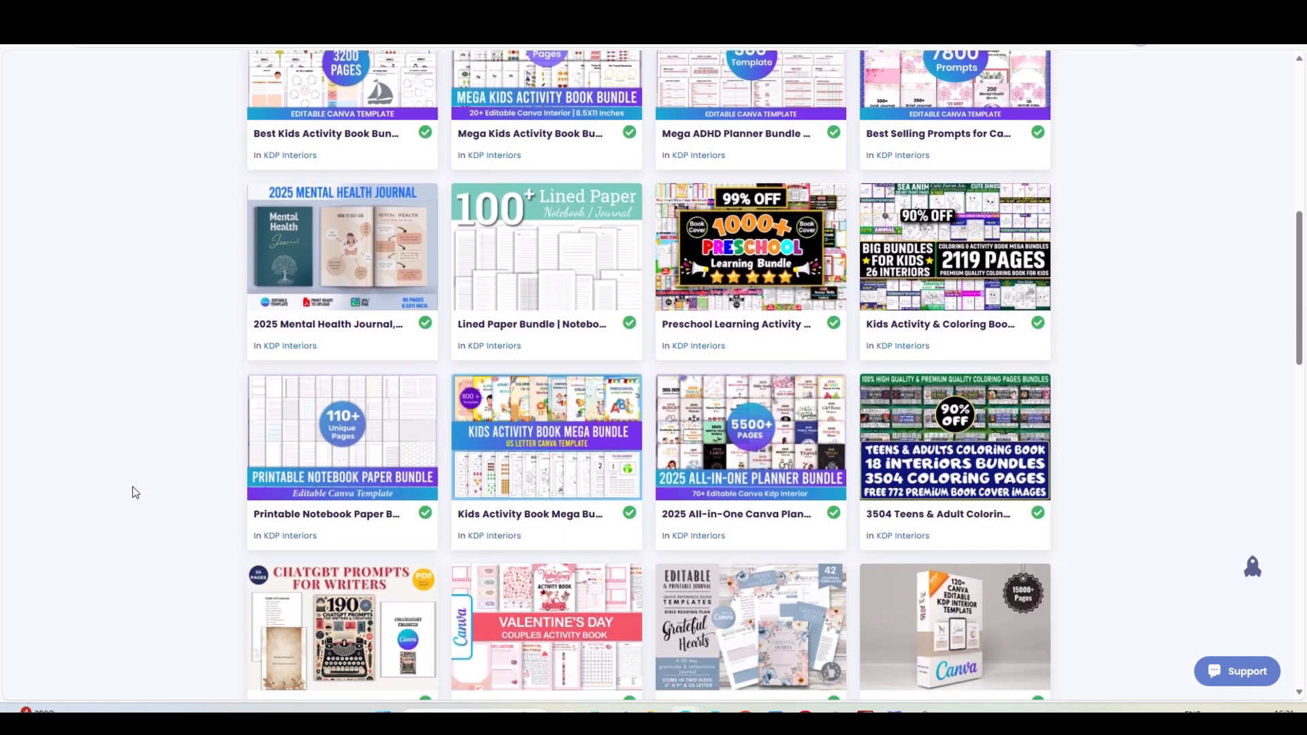
scroll(162, 517, "down", 4)
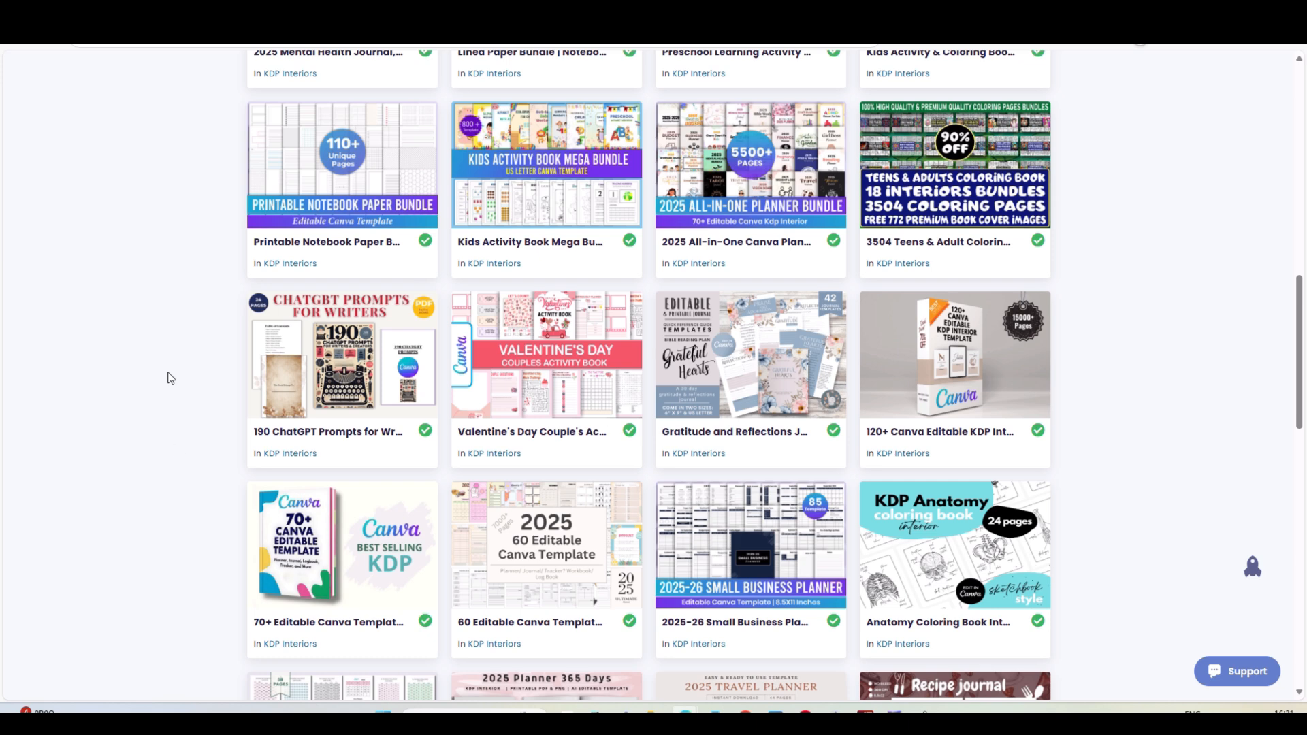
scroll(163, 398, "down", 3)
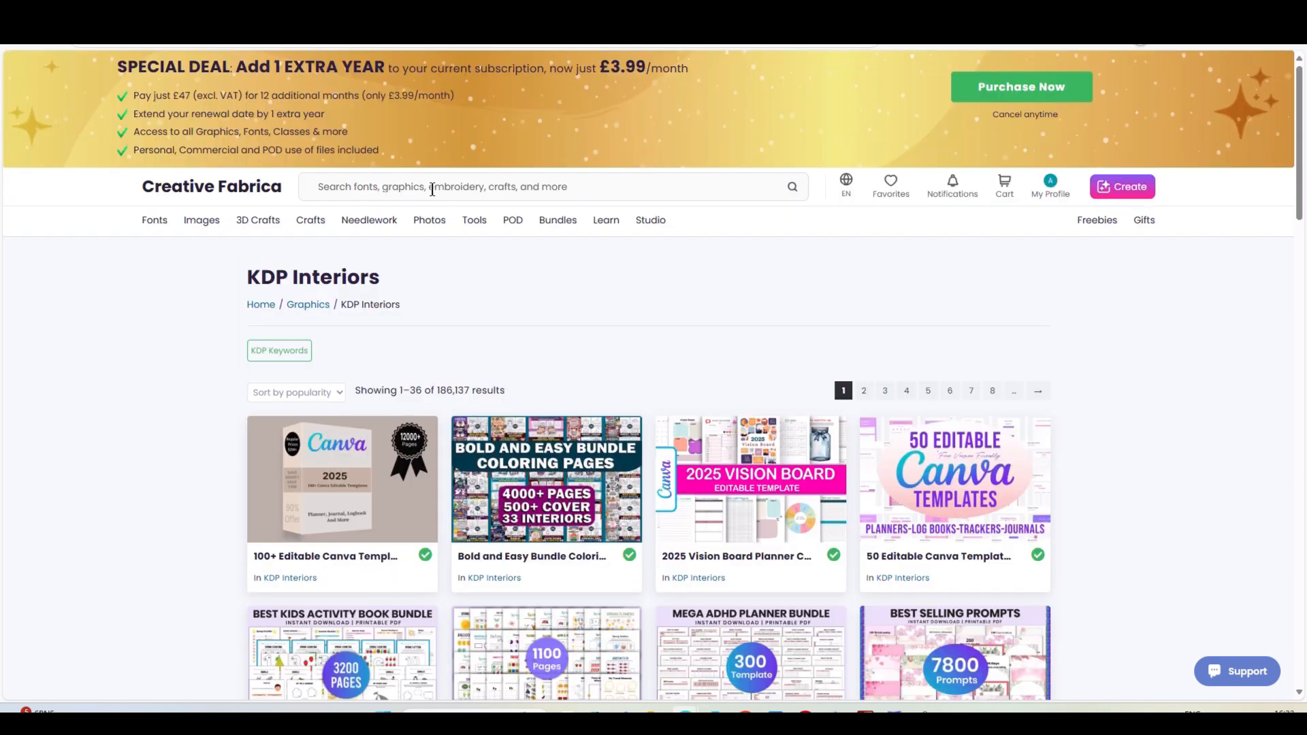
Search the site for "easter pattern" and look over the seamless paper designs in the results.
left_click(431, 189)
type("easter ")
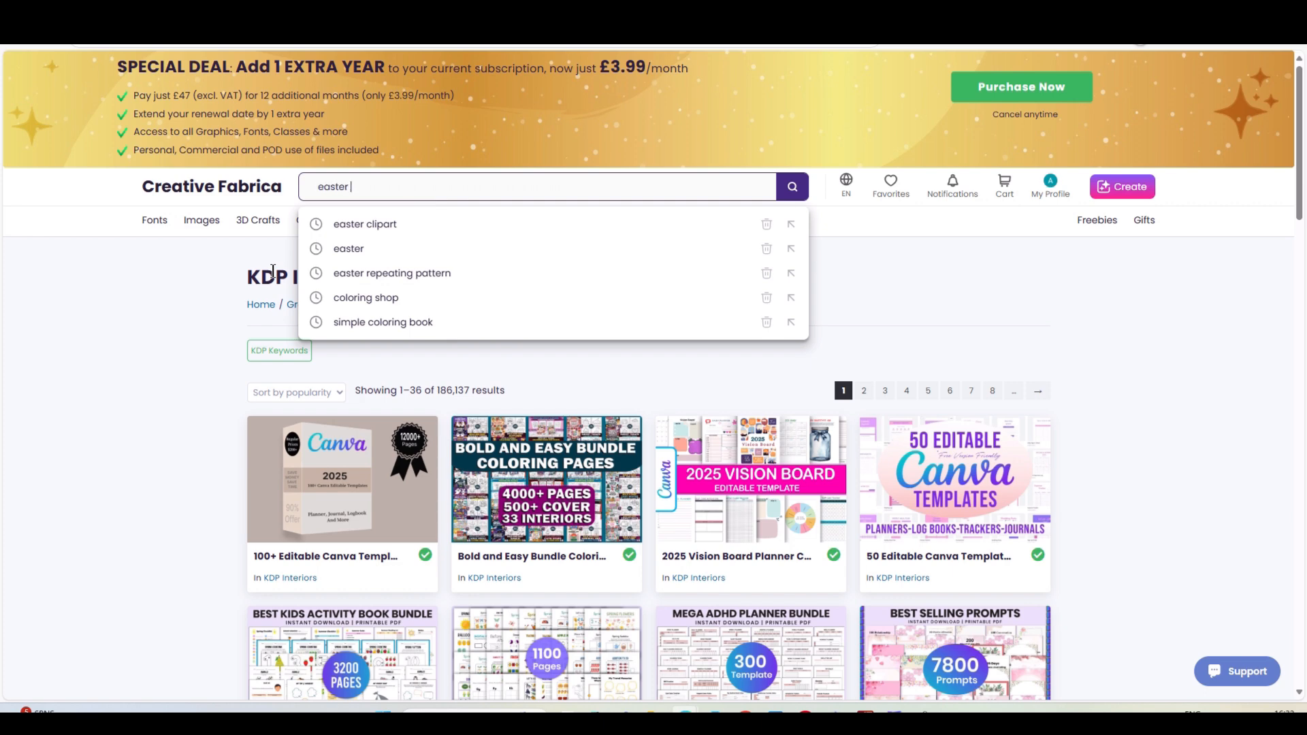
type("pattern")
key("Return")
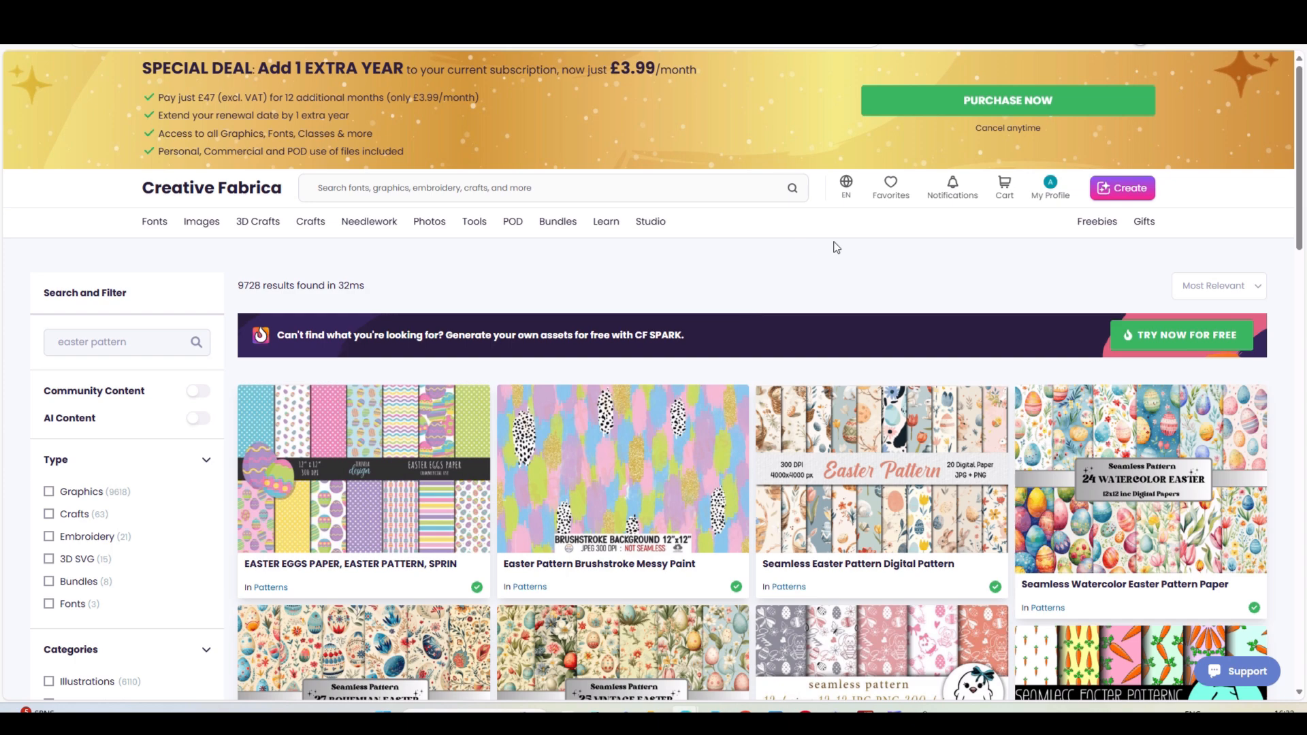
scroll(842, 238, "down", 1)
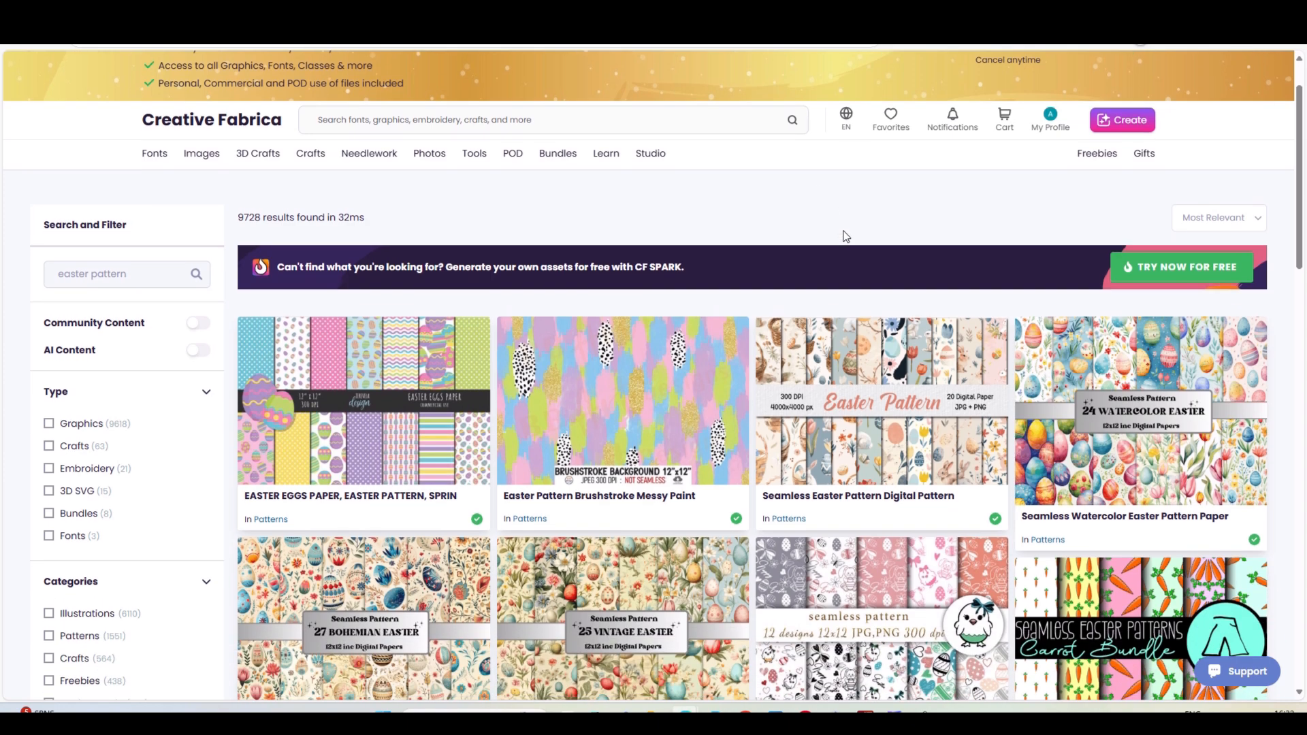
scroll(845, 236, "down", 1)
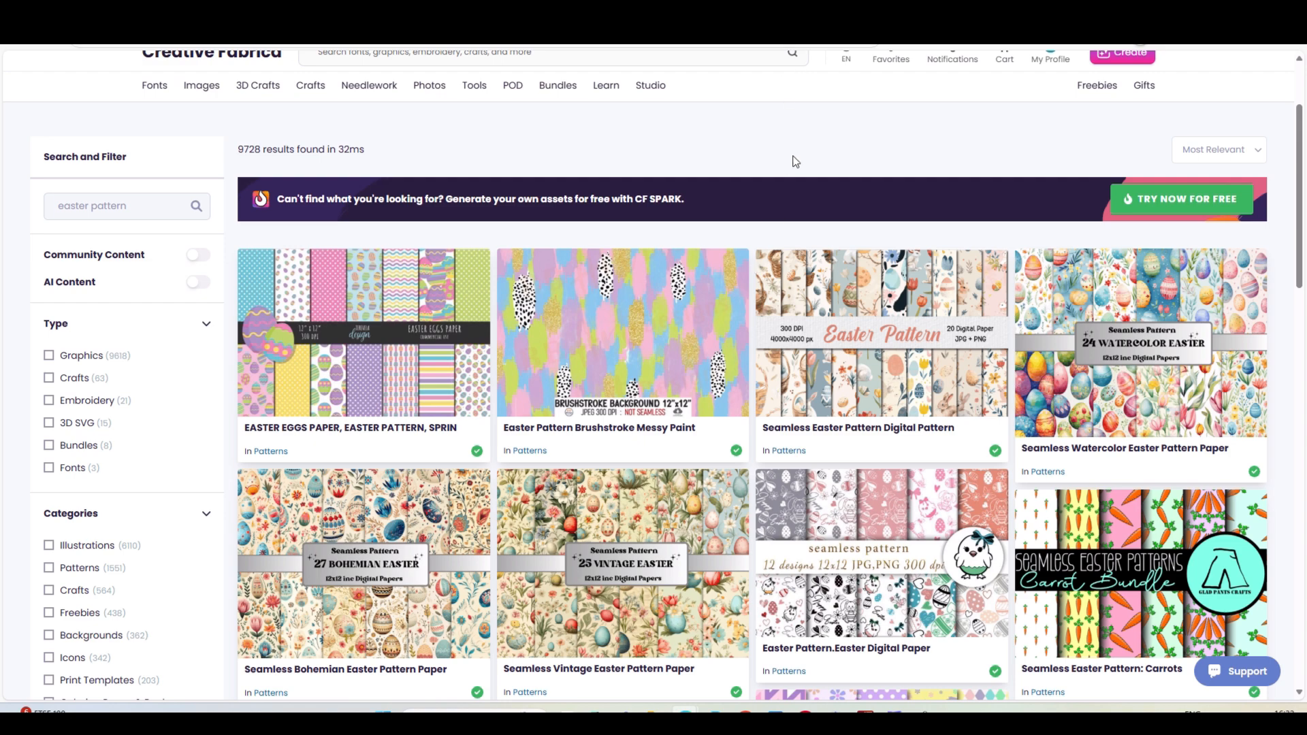
Search the site for "easter clipart" and examine the range of bunny, egg and floral sets offered.
scroll(795, 161, "up", 3)
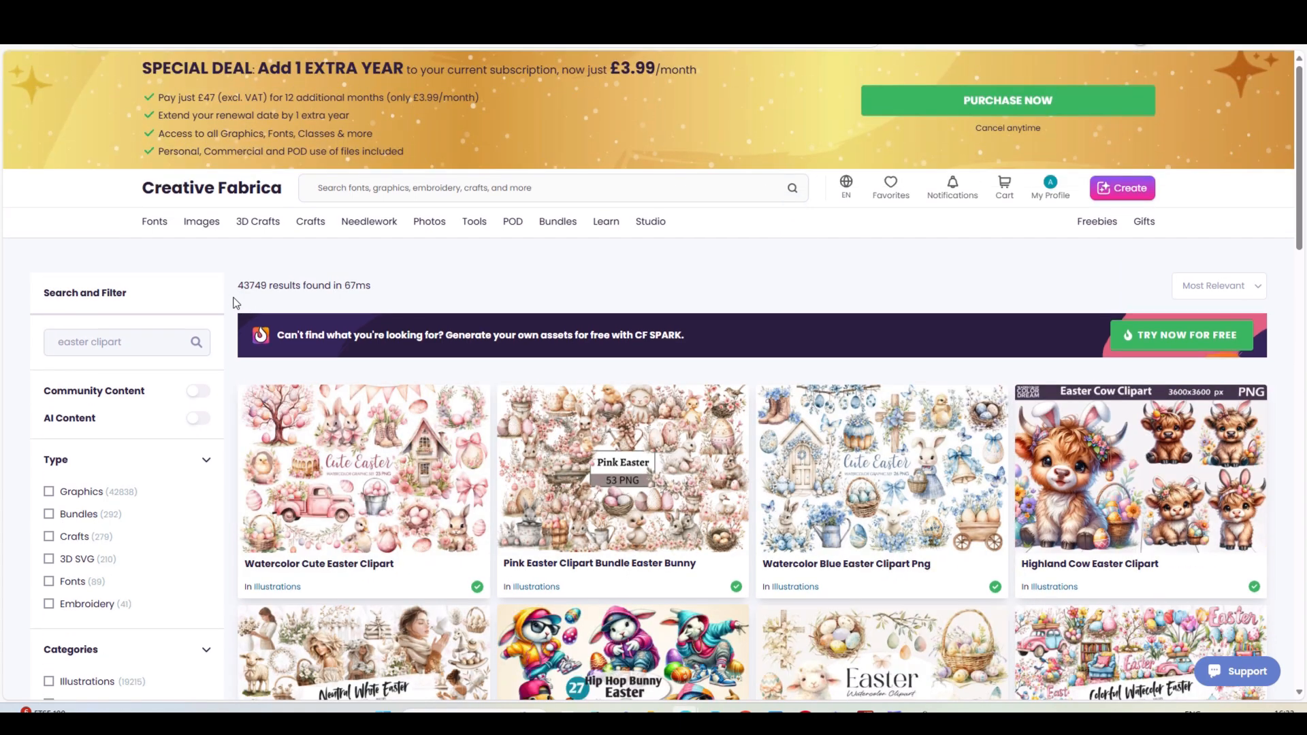
scroll(239, 303, "down", 1)
scroll(238, 304, "down", 2)
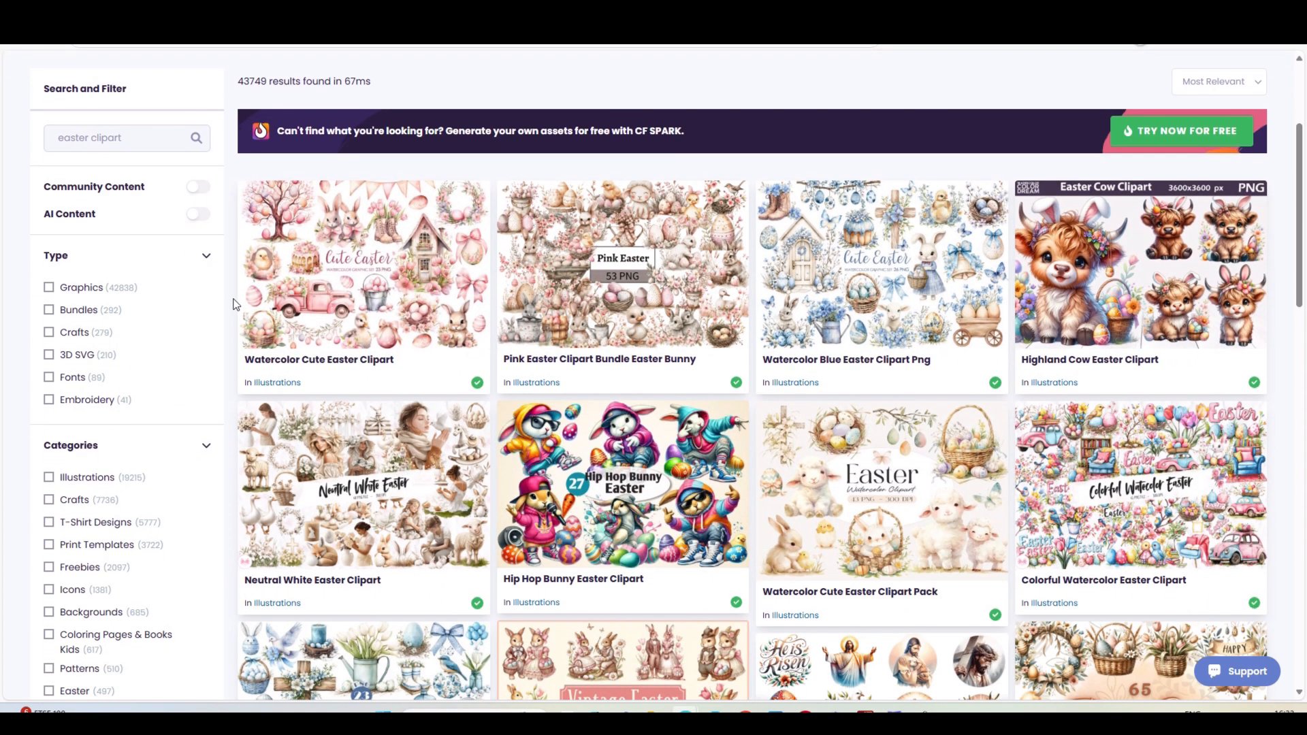
scroll(234, 303, "down", 8)
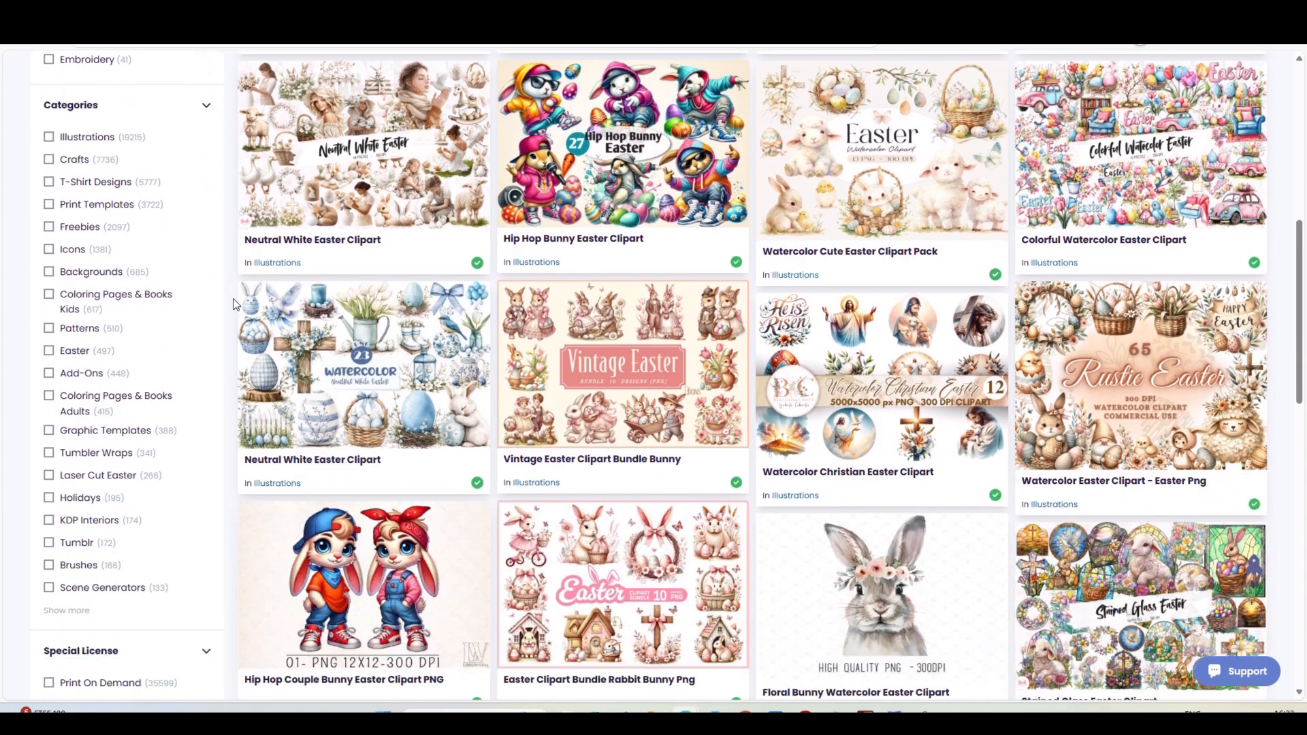
scroll(234, 304, "down", 4)
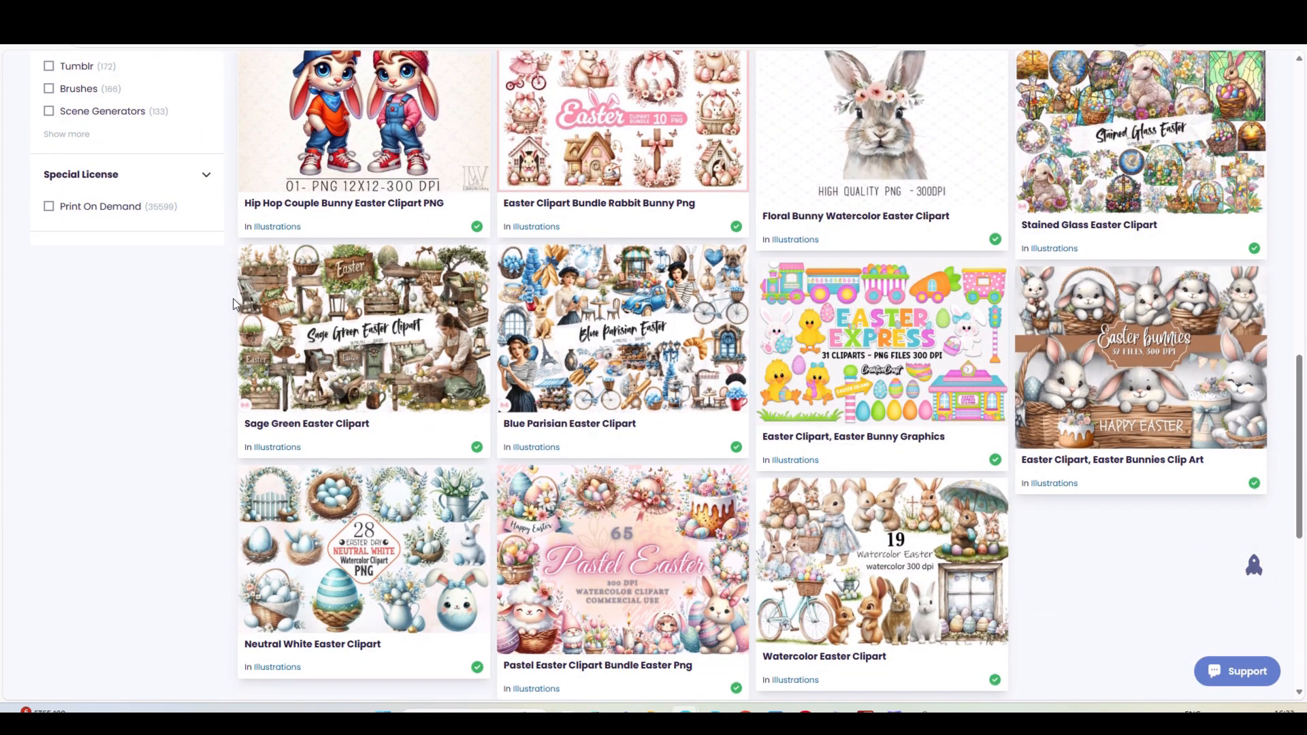
scroll(234, 304, "down", 6)
scroll(234, 304, "down", 5)
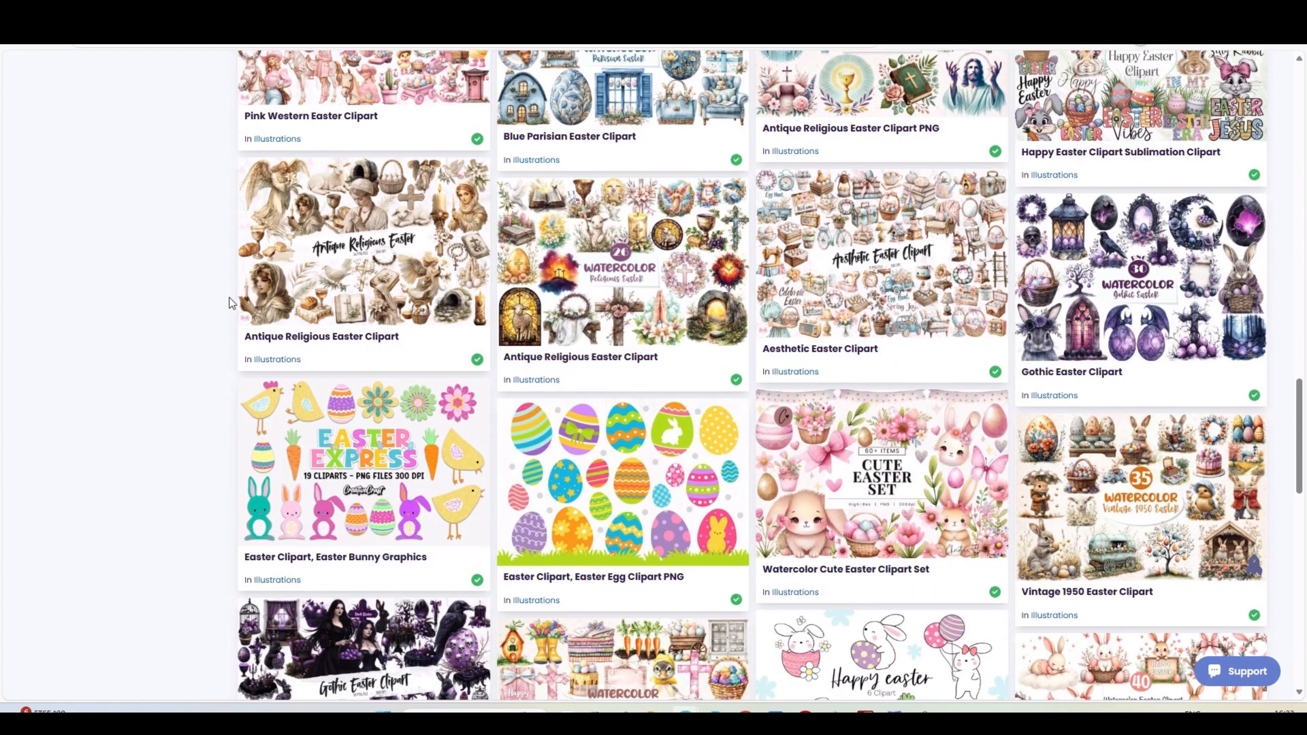
scroll(230, 303, "down", 2)
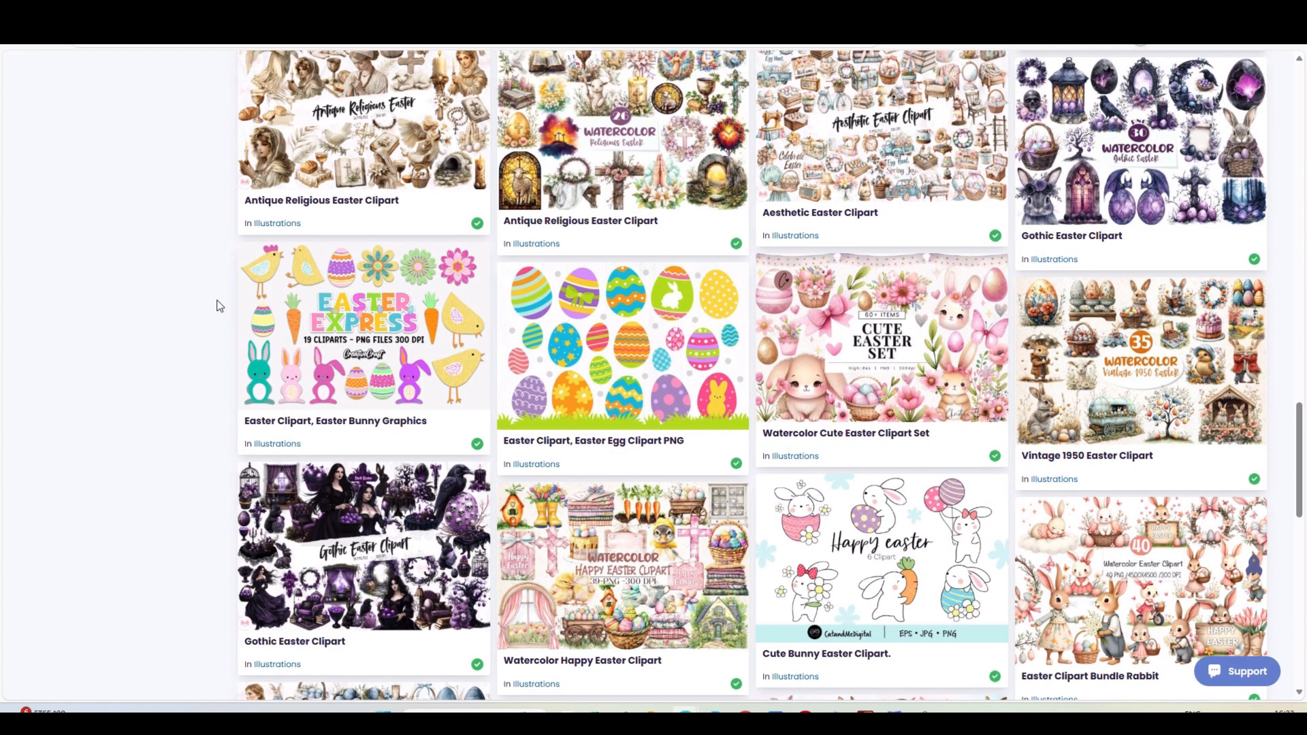
scroll(226, 304, "down", 2)
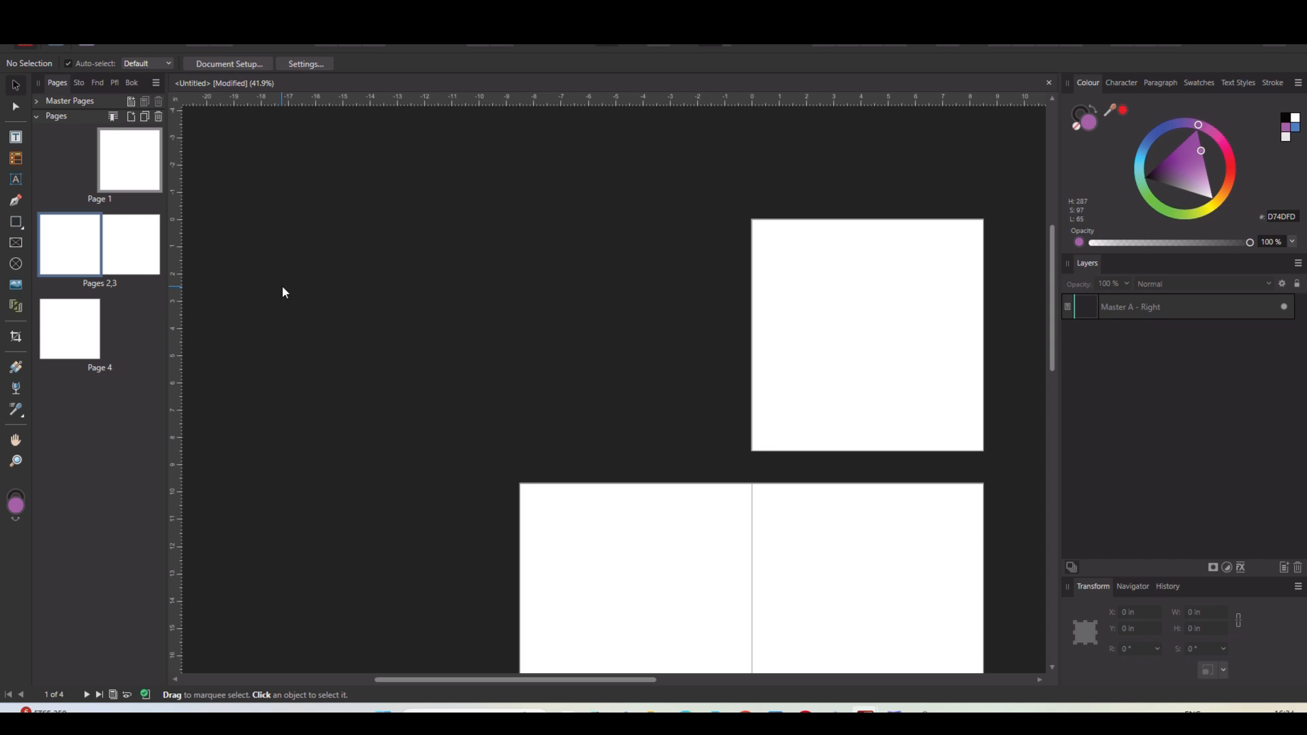
In Affinity Publisher, copy the balloon bunny from page 1 onto page 2, shrunk to about 1.18 by 1.51 in and rotated about -30°.
scroll(284, 292, "down", 3)
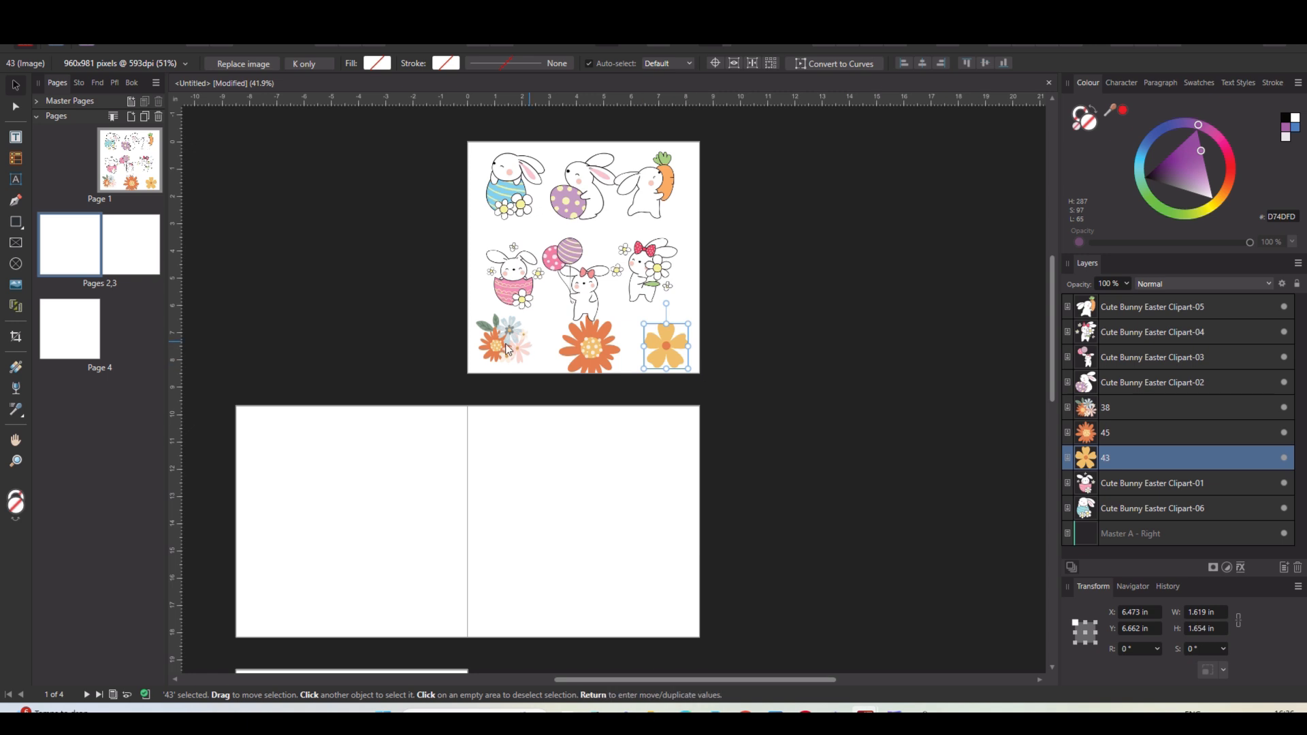
left_click_drag(808, 680, 784, 682)
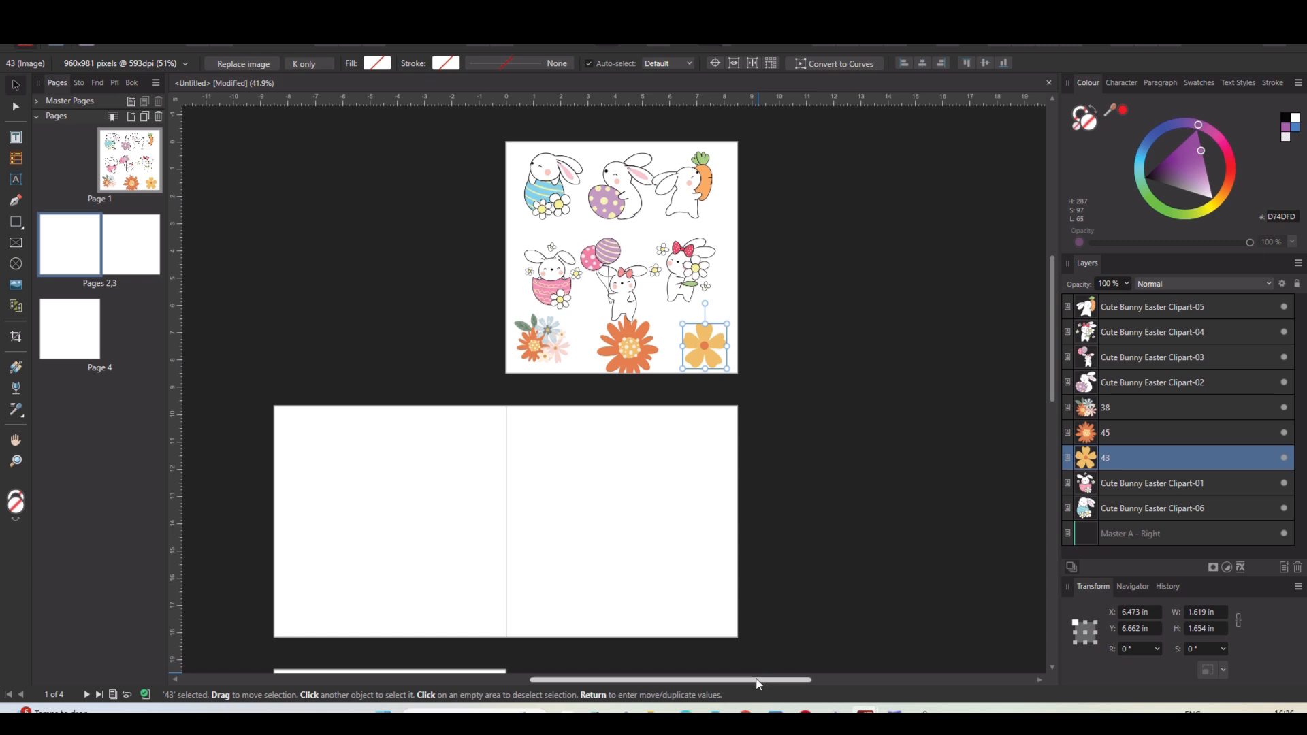
left_click_drag(757, 680, 721, 683)
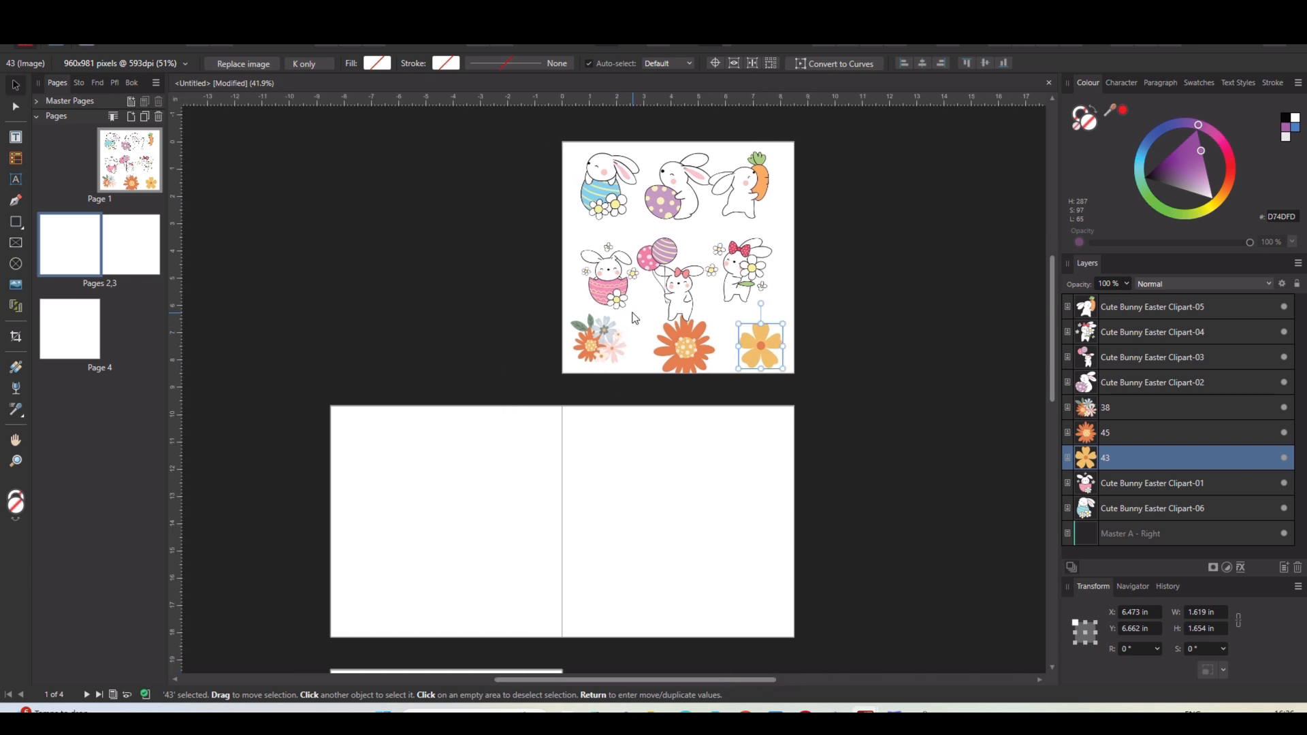
left_click(679, 294)
left_click_drag(679, 294, 374, 518)
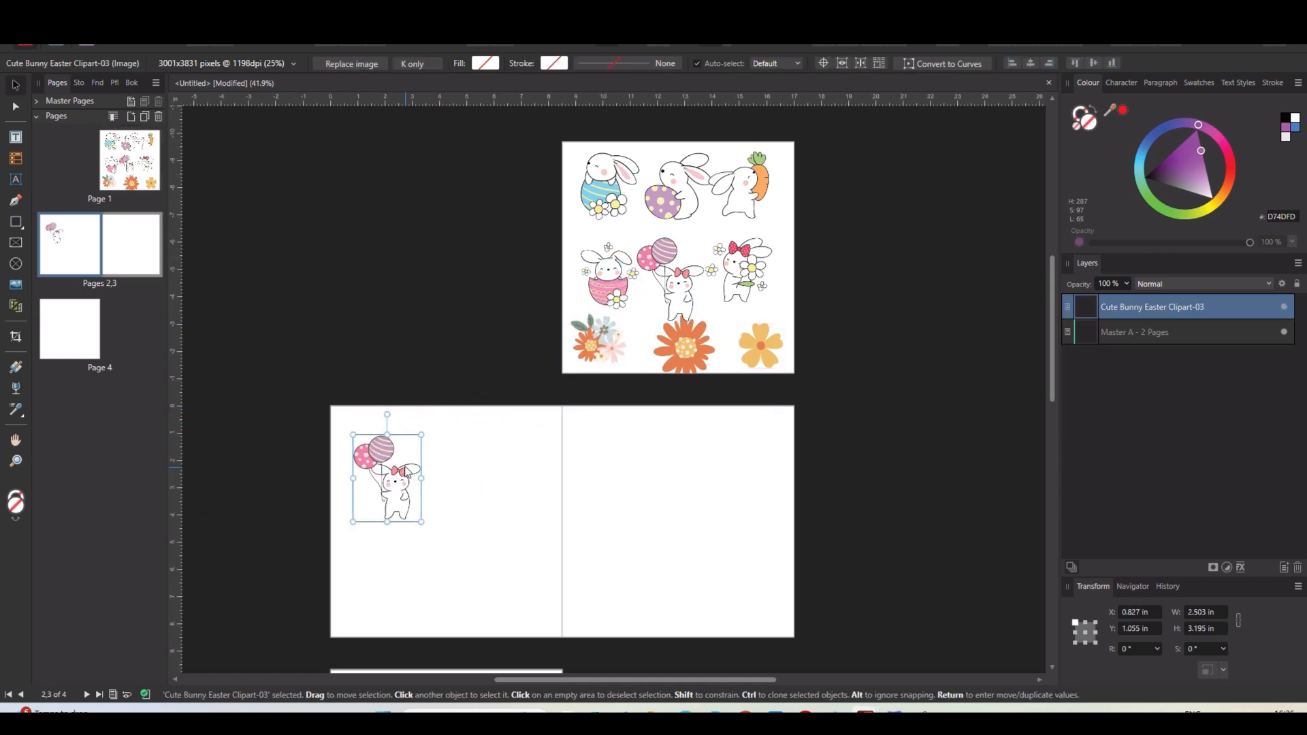
left_click_drag(415, 436, 366, 500)
scroll(378, 567, "up", 2)
scroll(378, 568, "up", 1)
Duplicate the balloon bunny across page 2 to make four scattered bunnies, turning and resizing the copies differently.
mouse_move(344, 455)
left_mouse_down()
mouse_move(377, 363)
mouse_move(591, 414)
left_mouse_up()
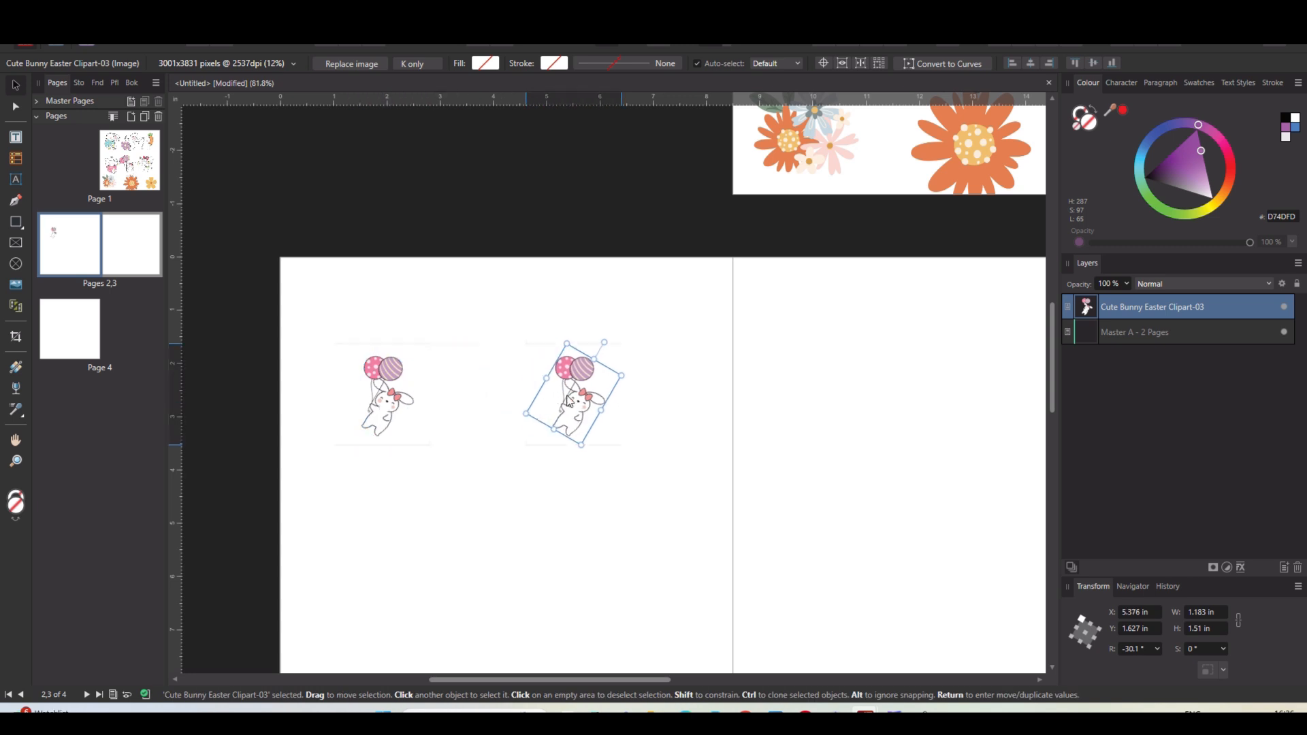
mouse_move(566, 343)
left_mouse_down()
mouse_move(565, 329)
mouse_move(637, 371)
left_mouse_up()
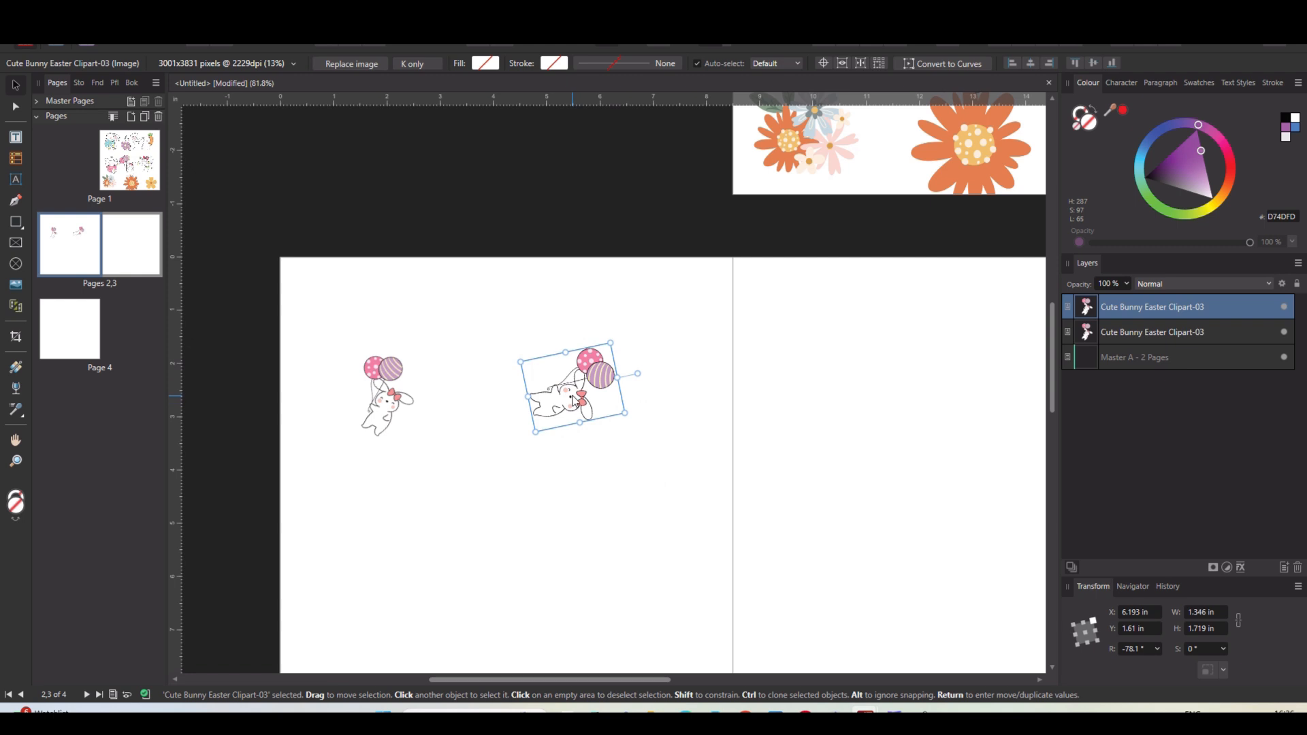
mouse_move(592, 446)
left_mouse_down()
mouse_move(616, 555)
mouse_move(652, 569)
mouse_move(435, 596)
left_mouse_up()
Copy the large orange flower from page 1 to page 2 as three flowers of about 1.27 by 1.2 in among the bunnies.
left_click(964, 155)
mouse_move(963, 156)
left_mouse_down("ctrl")
mouse_move(669, 469)
mouse_move(638, 450)
left_mouse_up("ctrl")
mouse_move(708, 374)
left_mouse_down()
mouse_move(621, 467)
mouse_move(502, 345)
mouse_move(515, 486)
mouse_move(607, 461)
mouse_move(684, 418)
left_mouse_up()
scroll(683, 418, "down", 3, "ctrl")
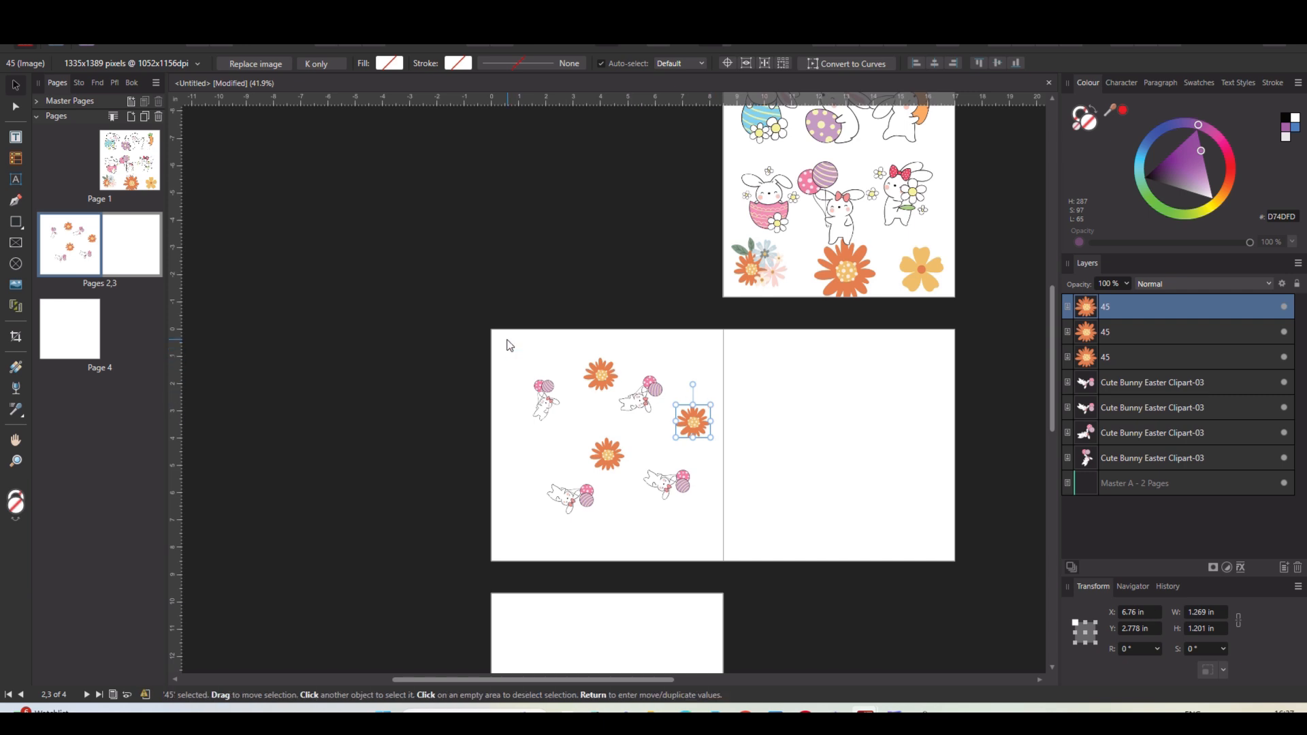
Move all seven bunnies and flowers together from page 2 onto page 3, up against its outer edge.
left_click_drag(504, 335, 739, 558)
left_click_drag(646, 466, 838, 470)
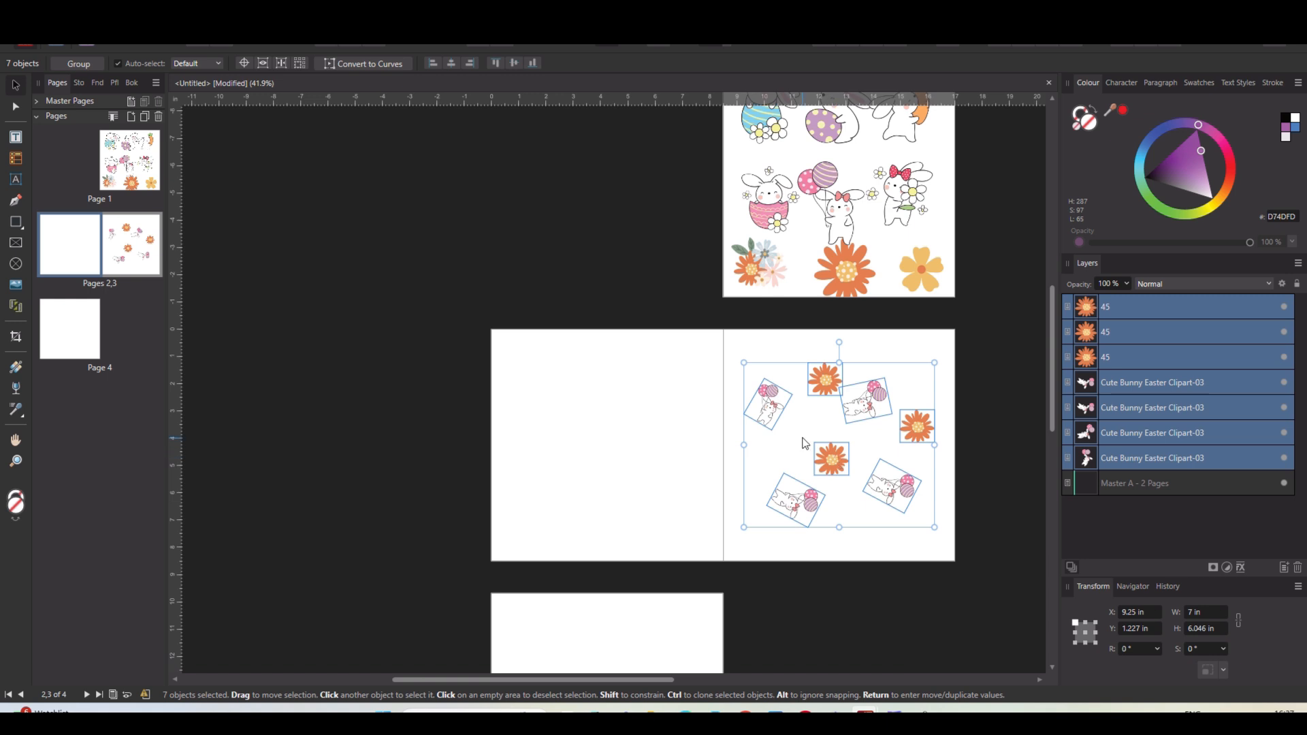
left_click_drag(829, 457, 841, 459)
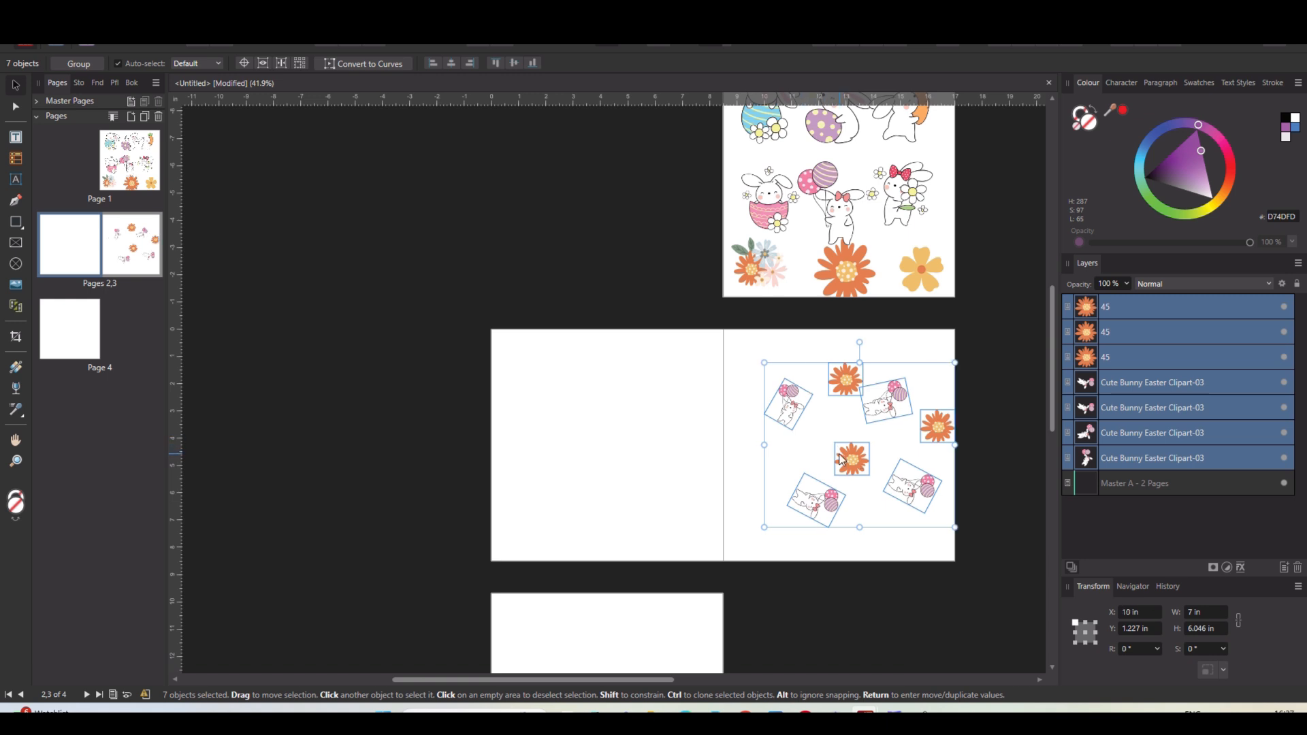
left_click(742, 384)
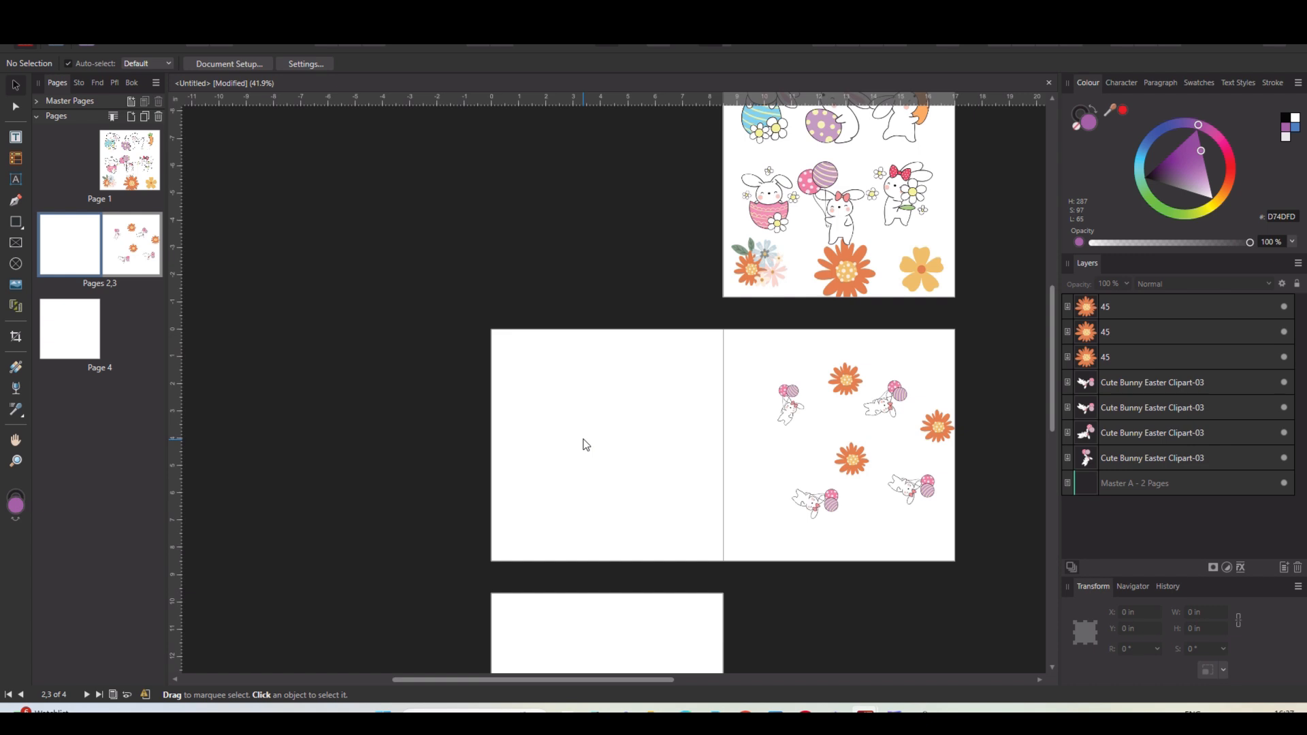
Move one balloon bunny back to the upper left of page 2 and enlarge it to about 1.77 by 2.59 in.
scroll(673, 439, "up", 2)
left_click(859, 388)
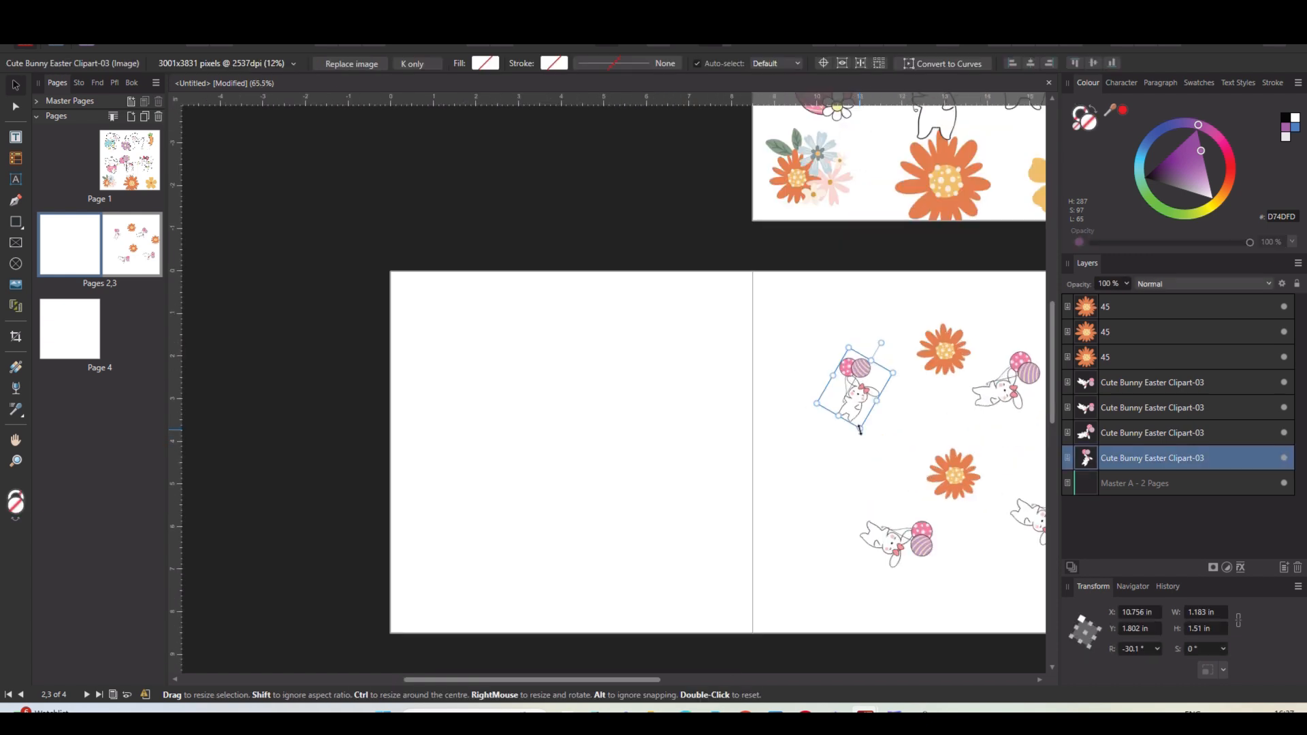
left_click_drag(847, 425, 479, 364)
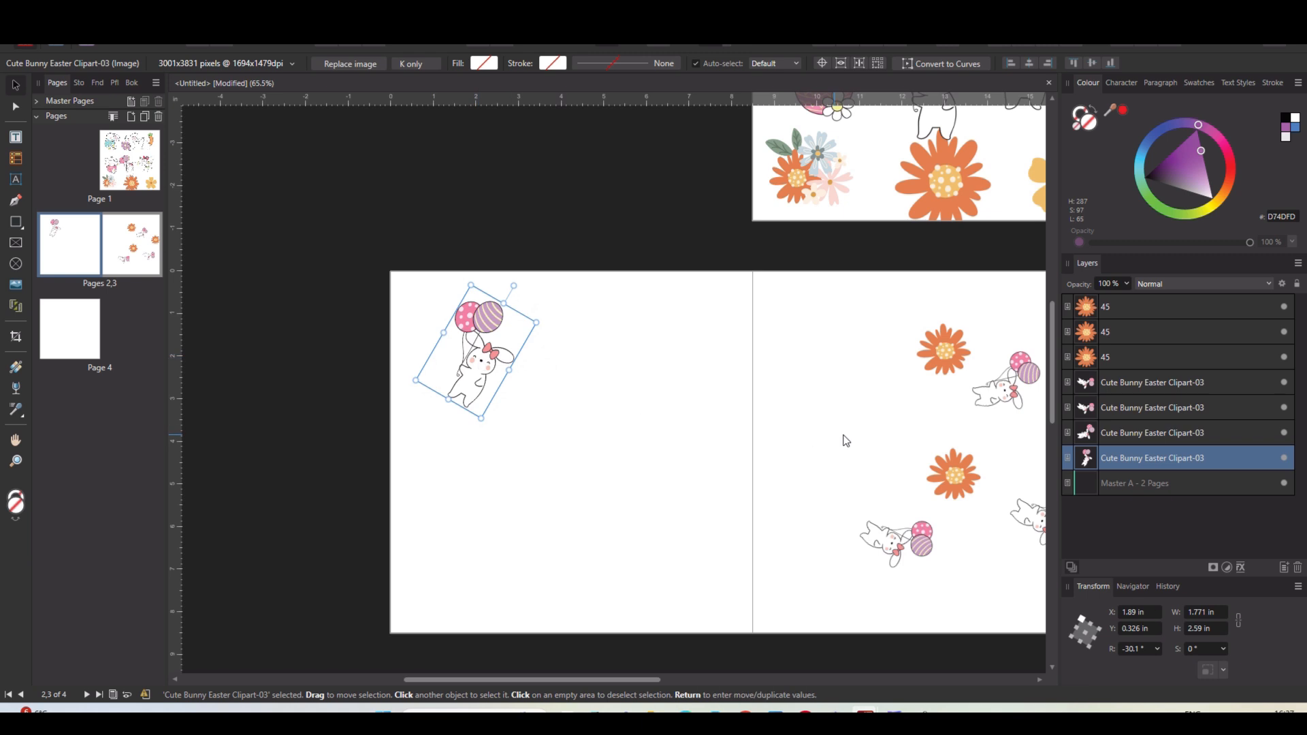
Move an orange flower from page 3 to page 2 and duplicate it to spread four flowers over the page.
left_click_drag(949, 478, 576, 521)
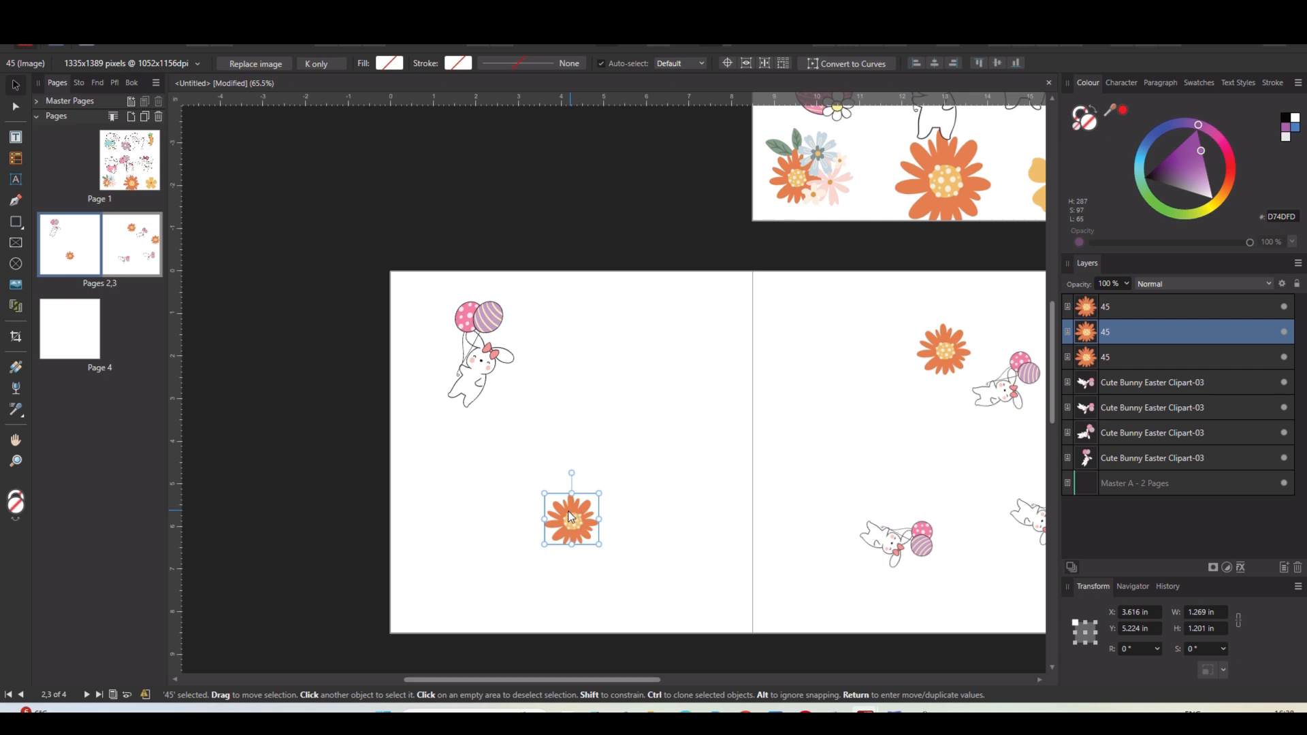
left_click_drag(572, 515, 701, 572)
key("ctrl+j")
key("ctrl+j")
key("ctrl+j")
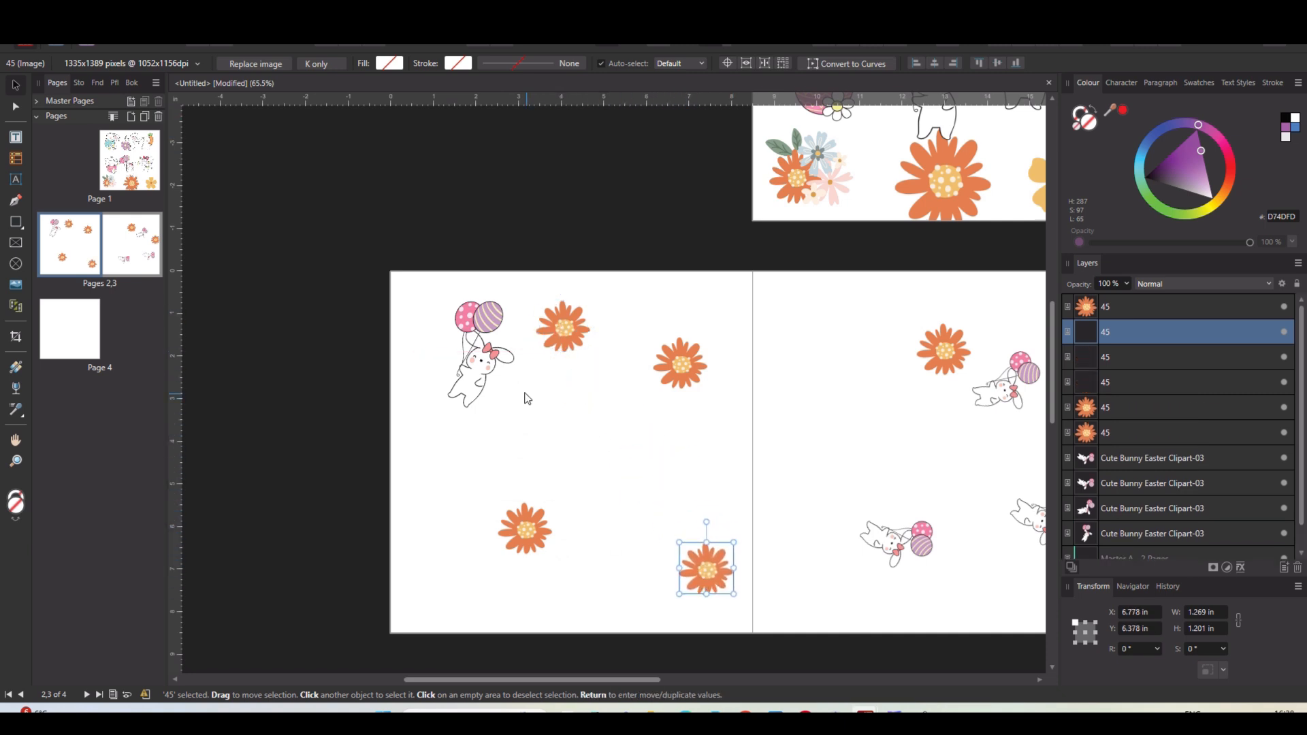
Reposition the enlarged balloon bunny at mid-height so it straddles the border between pages 2 and 3.
left_click_drag(482, 353, 482, 433)
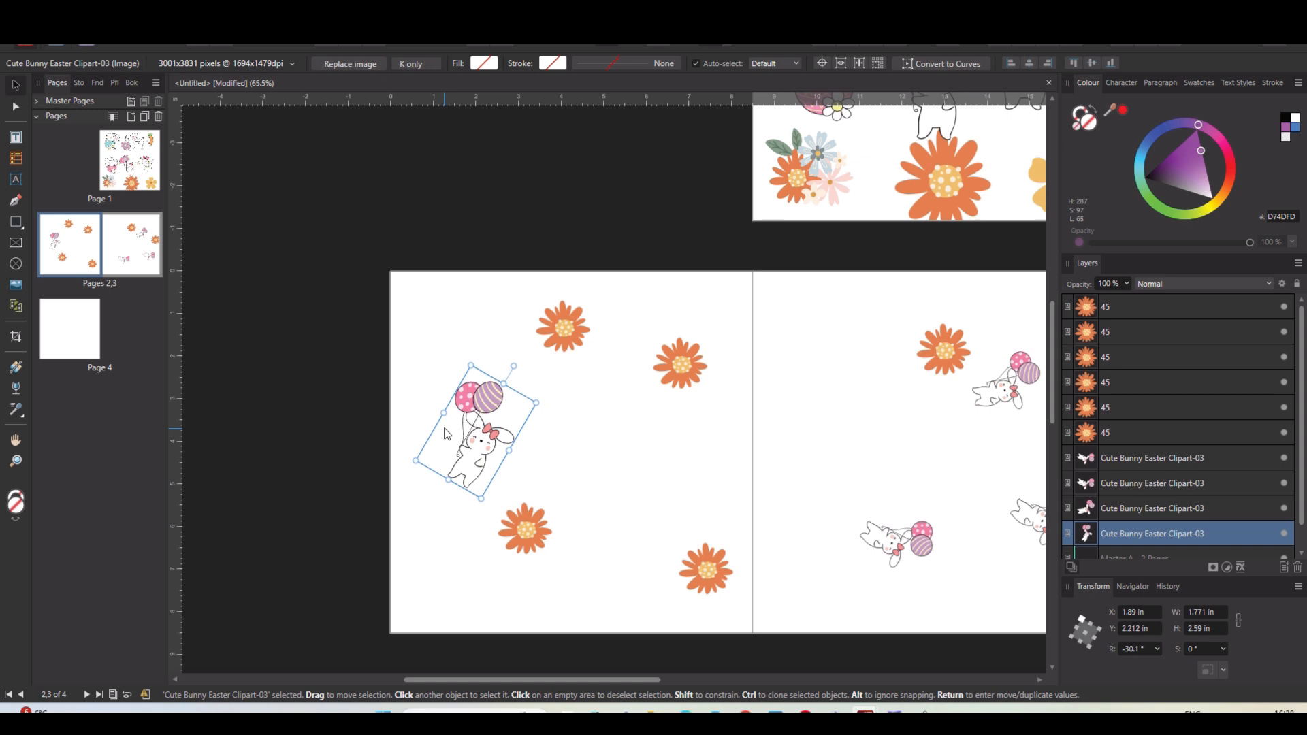
left_click_drag(487, 443, 761, 444)
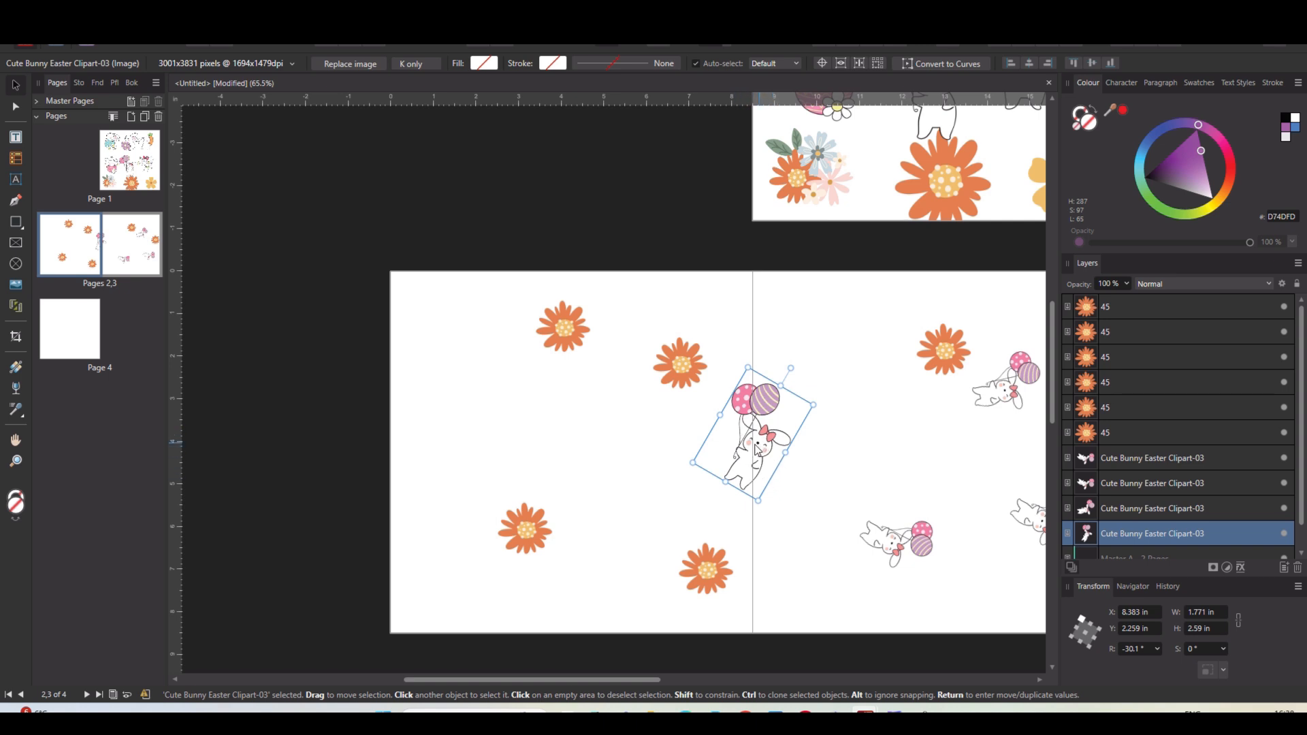
Duplicate the straddling balloon bunny onto page 2's outer edge at X -0.117 in, keeping the same height.
left_click_drag(752, 469, 396, 500)
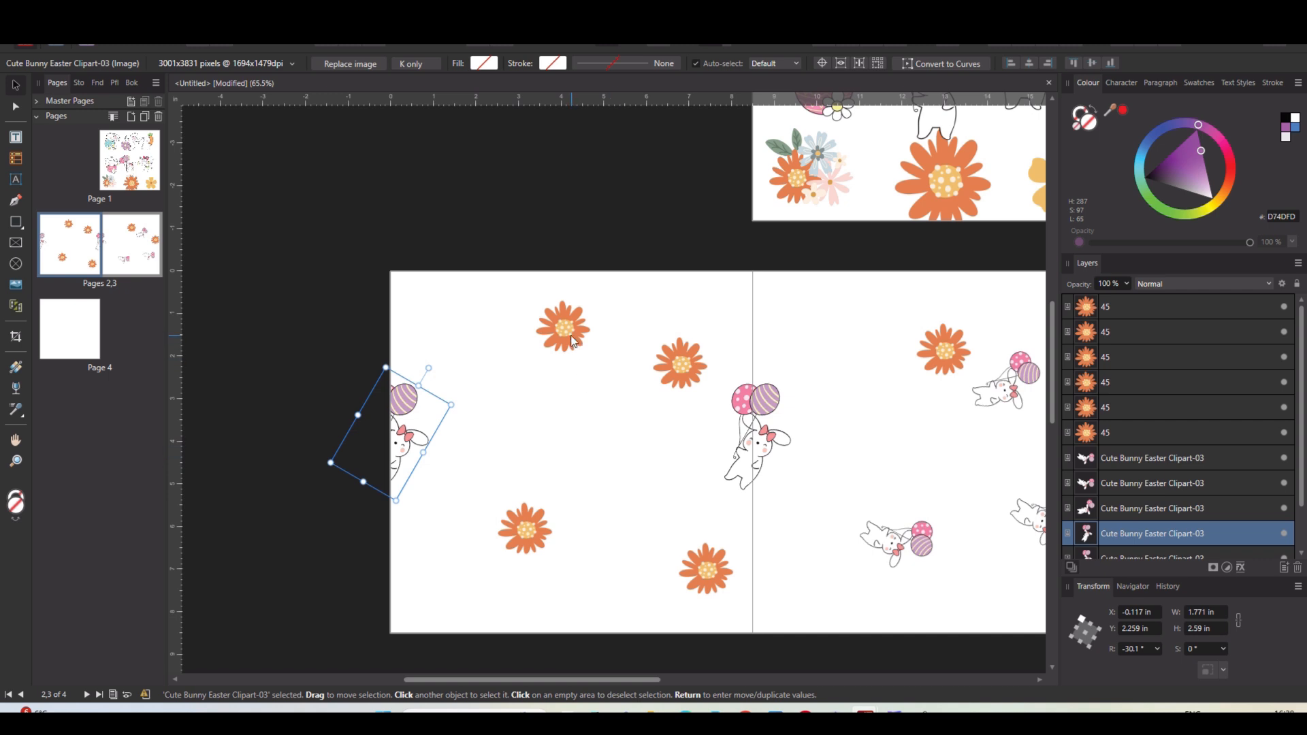
Lower the snapping screen tolerance to 13 and move the upper flower so it overlaps page 2's top edge at Y -0.326 in.
left_click_drag(572, 341, 496, 272)
left_click(727, 44)
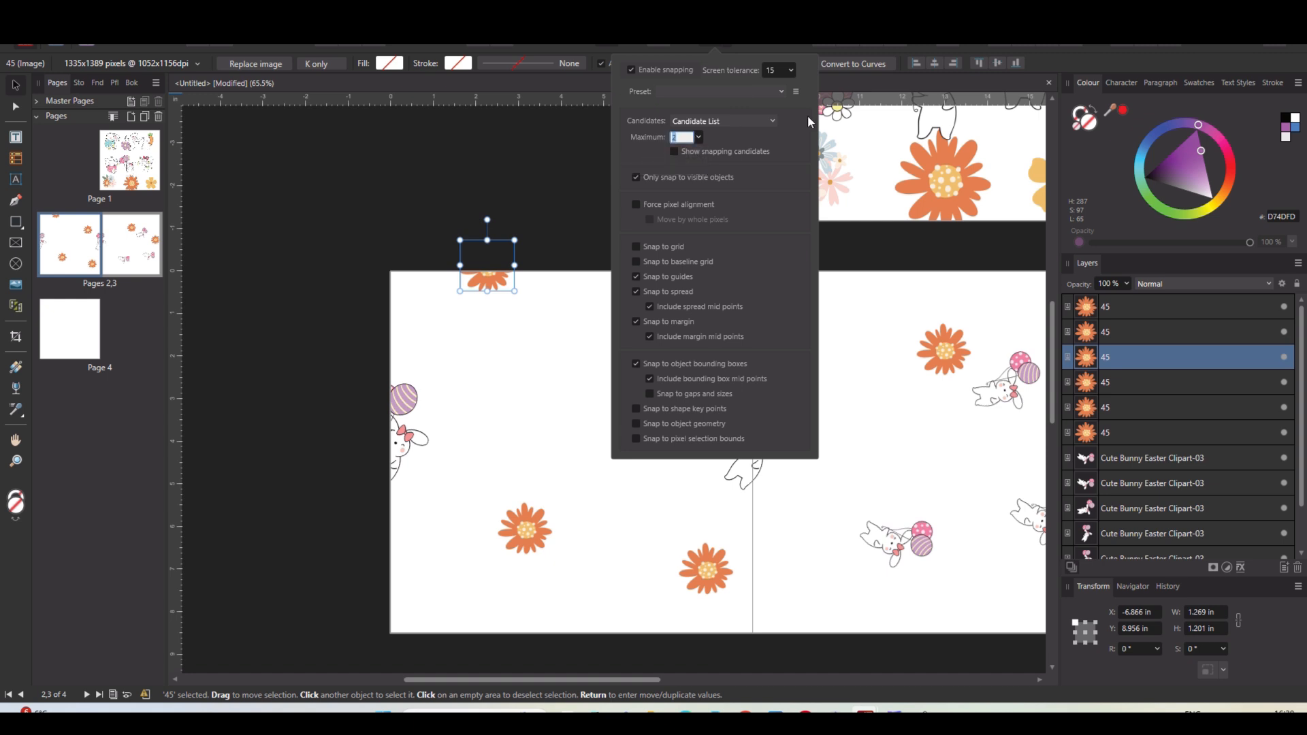
left_click(788, 69)
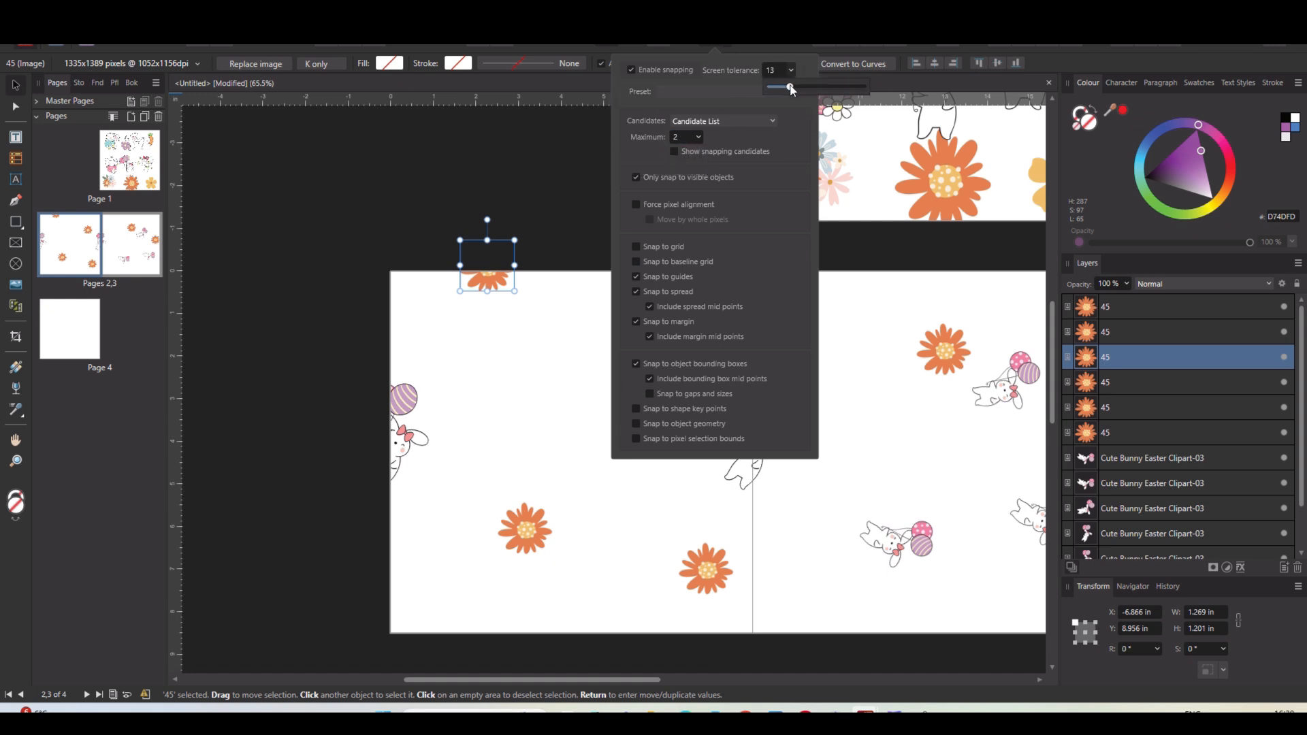
left_click(526, 293)
left_click_drag(491, 287, 523, 301)
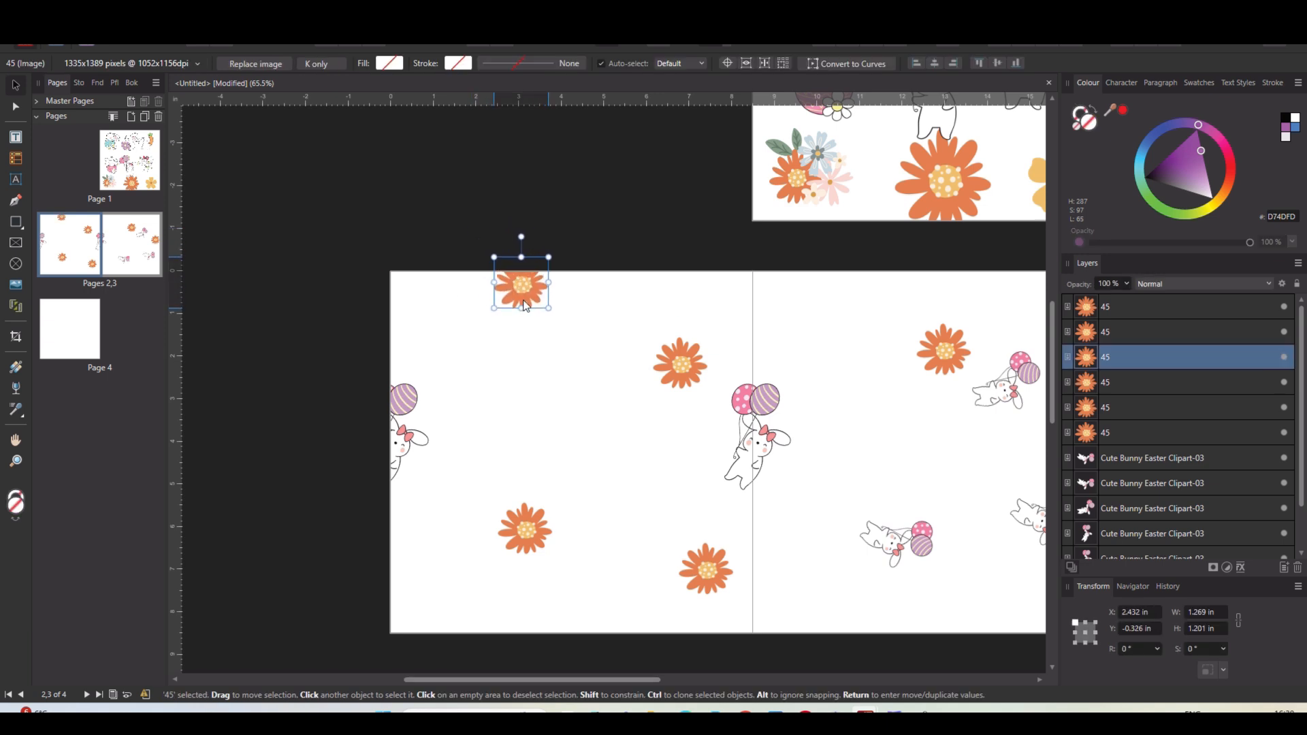
left_click(572, 396)
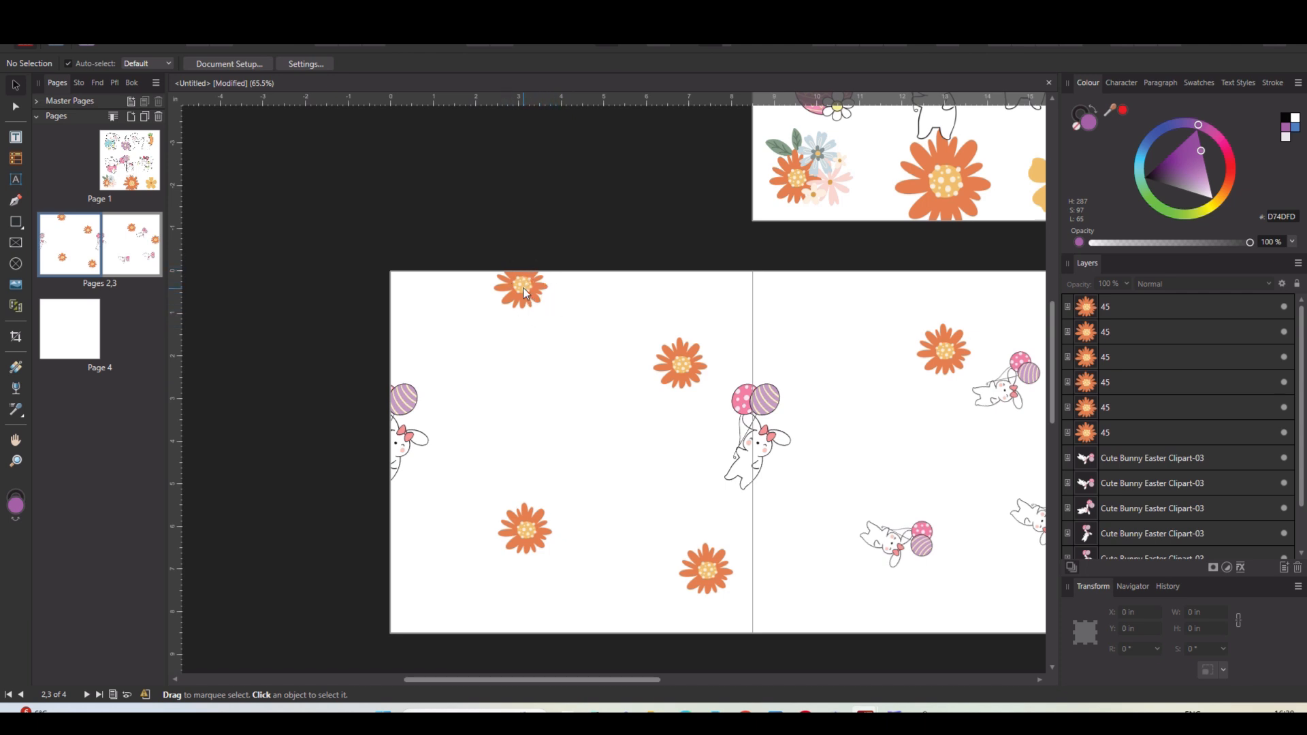
Duplicate the top-edge flower in place and shift the copy's Y position by +8.5 in onto page 2's bottom edge.
mouse_move(524, 289)
left_mouse_down()
mouse_move(558, 648)
mouse_move(520, 349)
left_mouse_up()
key("ctrl+z")
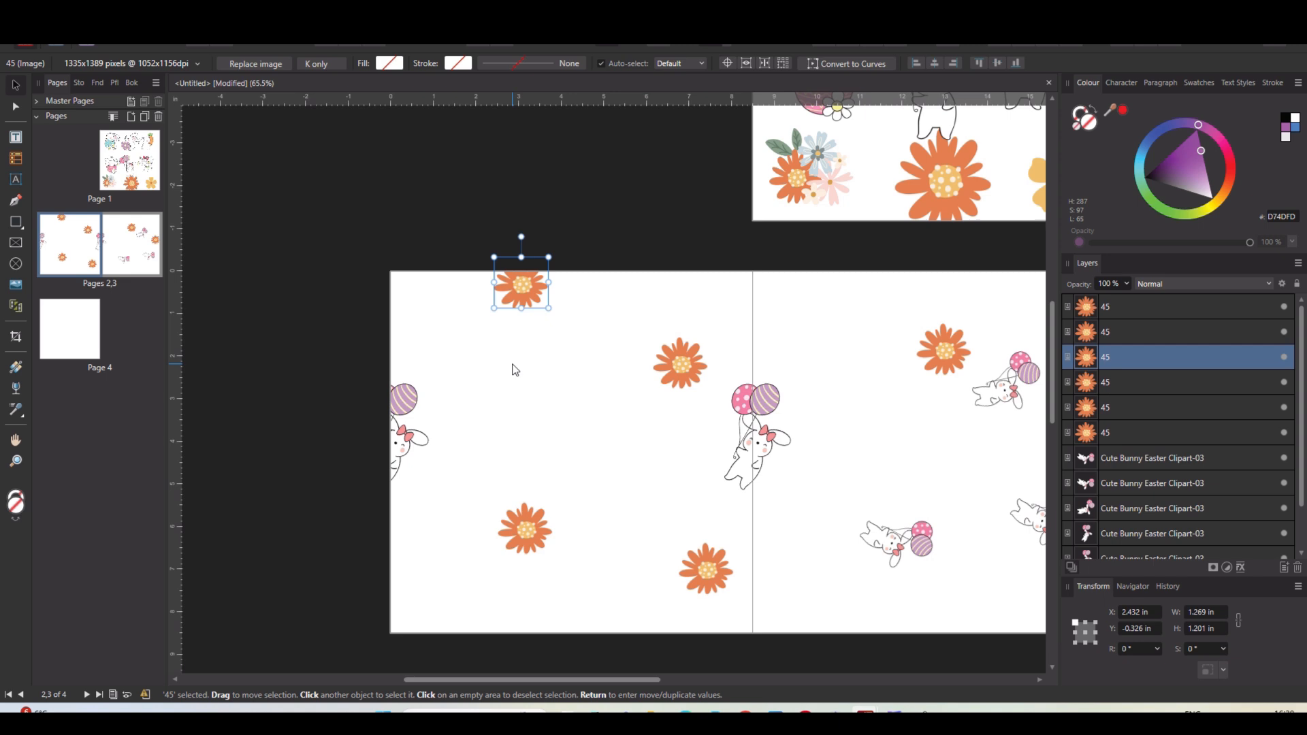
key("ctrl+j")
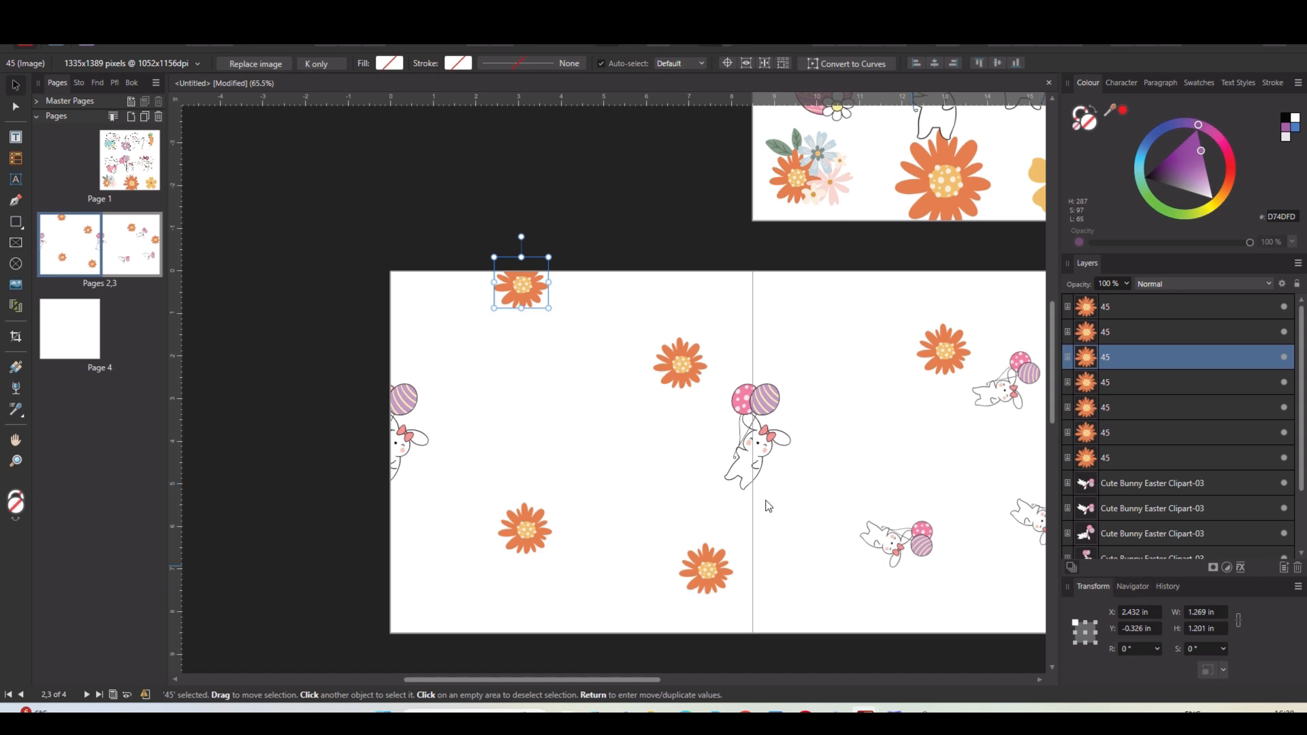
left_click(1155, 628)
type("+8.5")
key("Return")
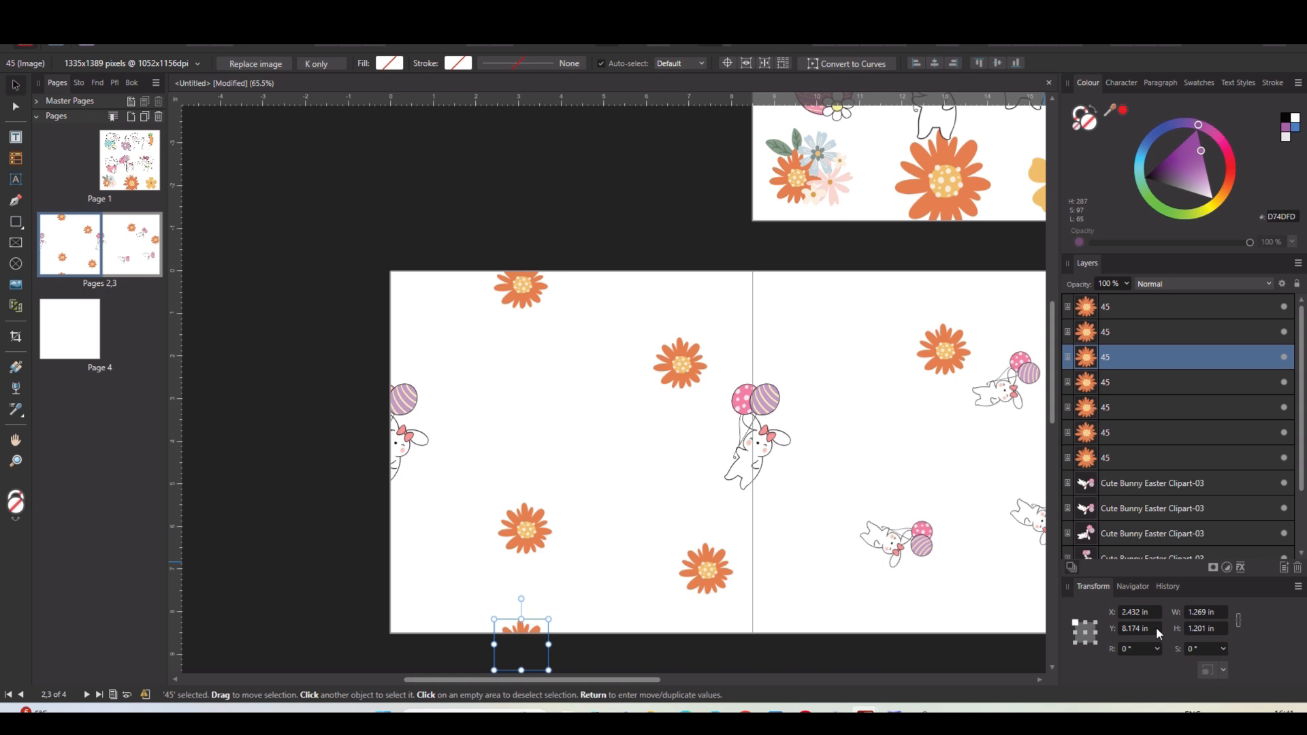
Move the three small balloon bunnies from page 3 into the gaps between the flowers on page 2.
left_click_drag(877, 545, 512, 390)
left_click_drag(1003, 391, 451, 562)
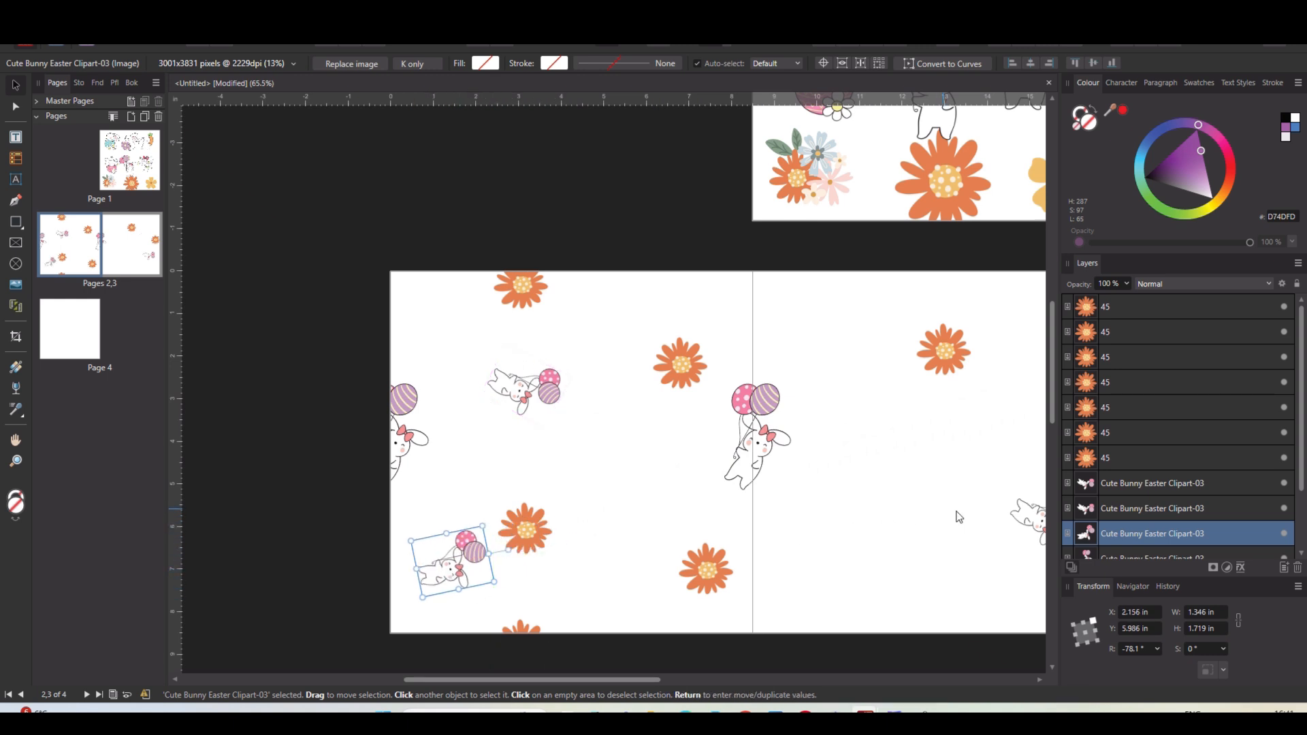
left_click_drag(1042, 512, 614, 455)
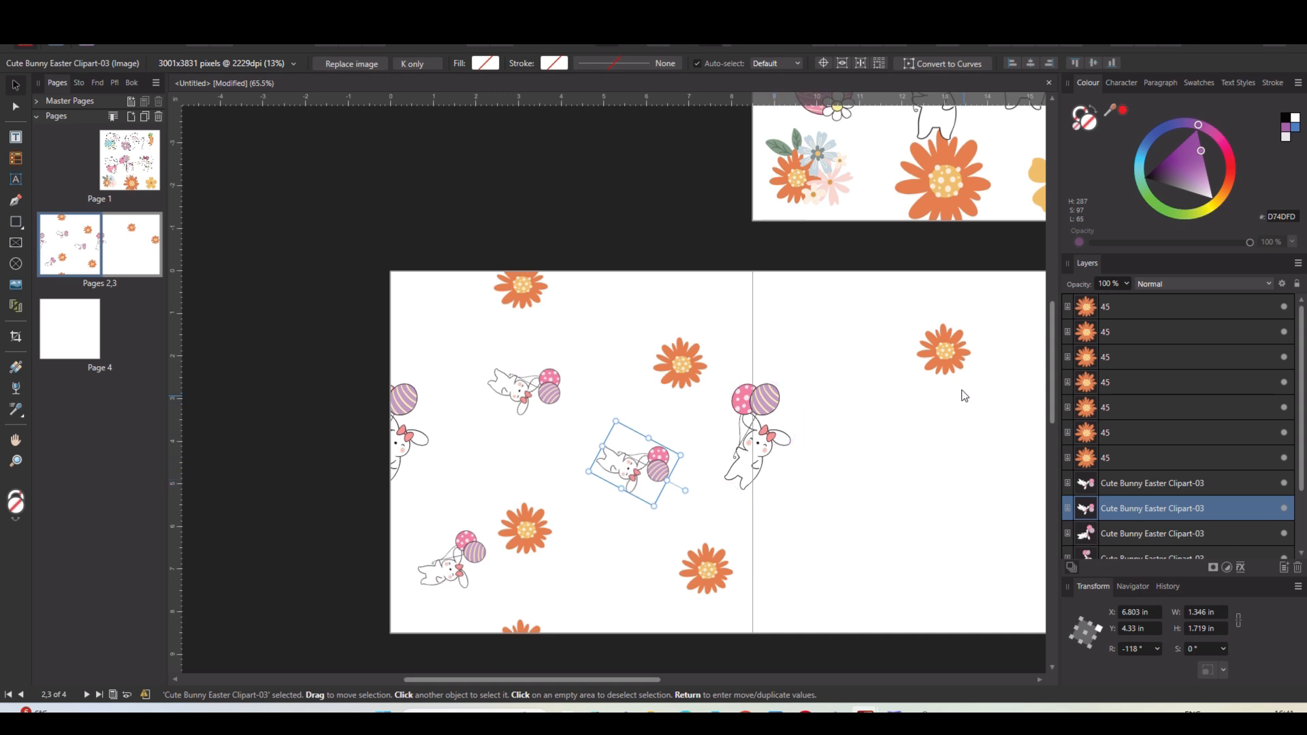
left_click(756, 358)
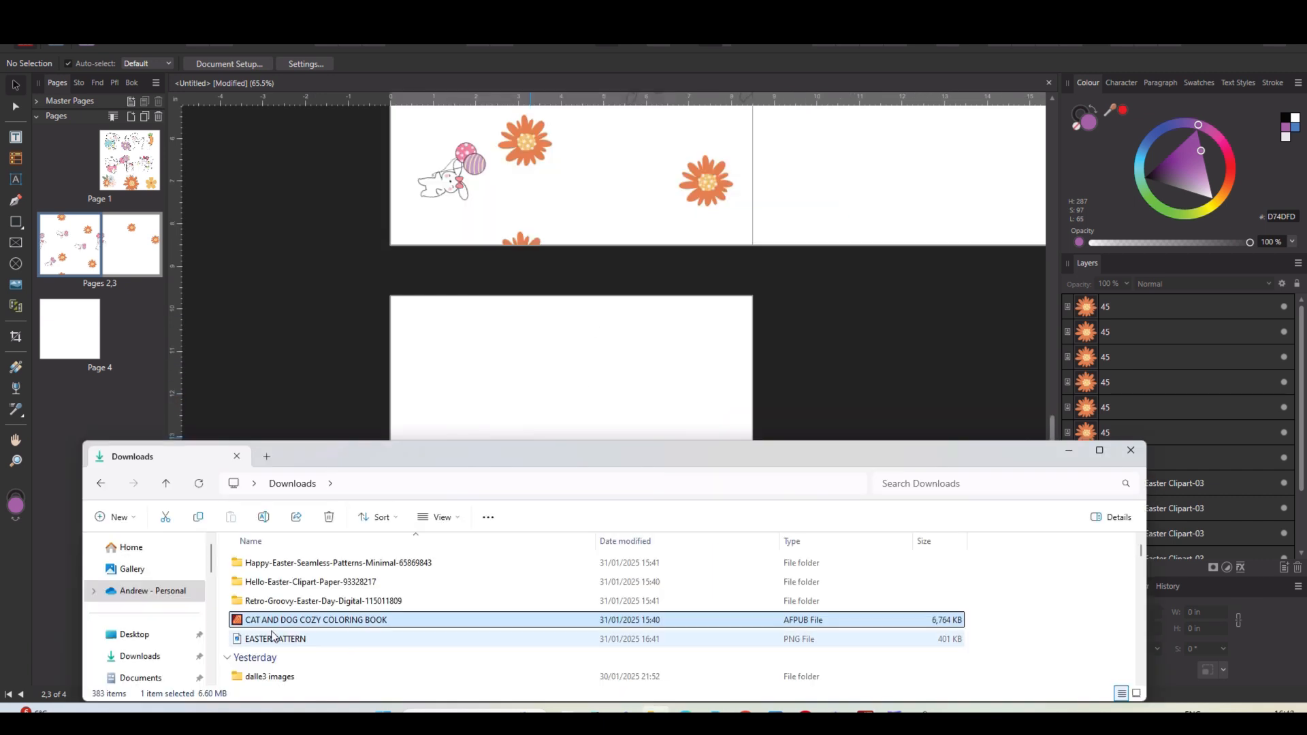
Place the EASTER PATTERN PNG from Downloads in page 4's upper-left corner, scaled to 4.25 by 4.25 in.
left_click(274, 644)
left_click_drag(274, 644, 521, 385)
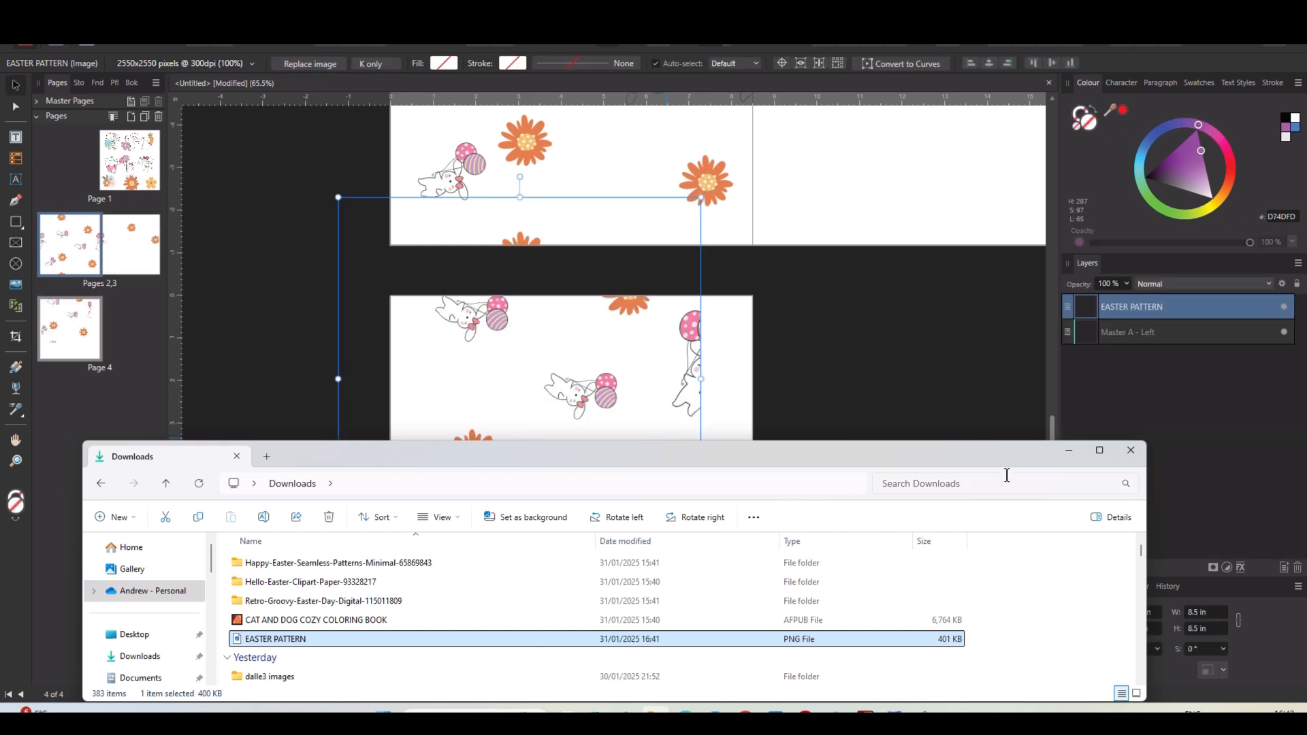
left_click_drag(608, 460, 650, 548)
left_click_drag(751, 655, 572, 476)
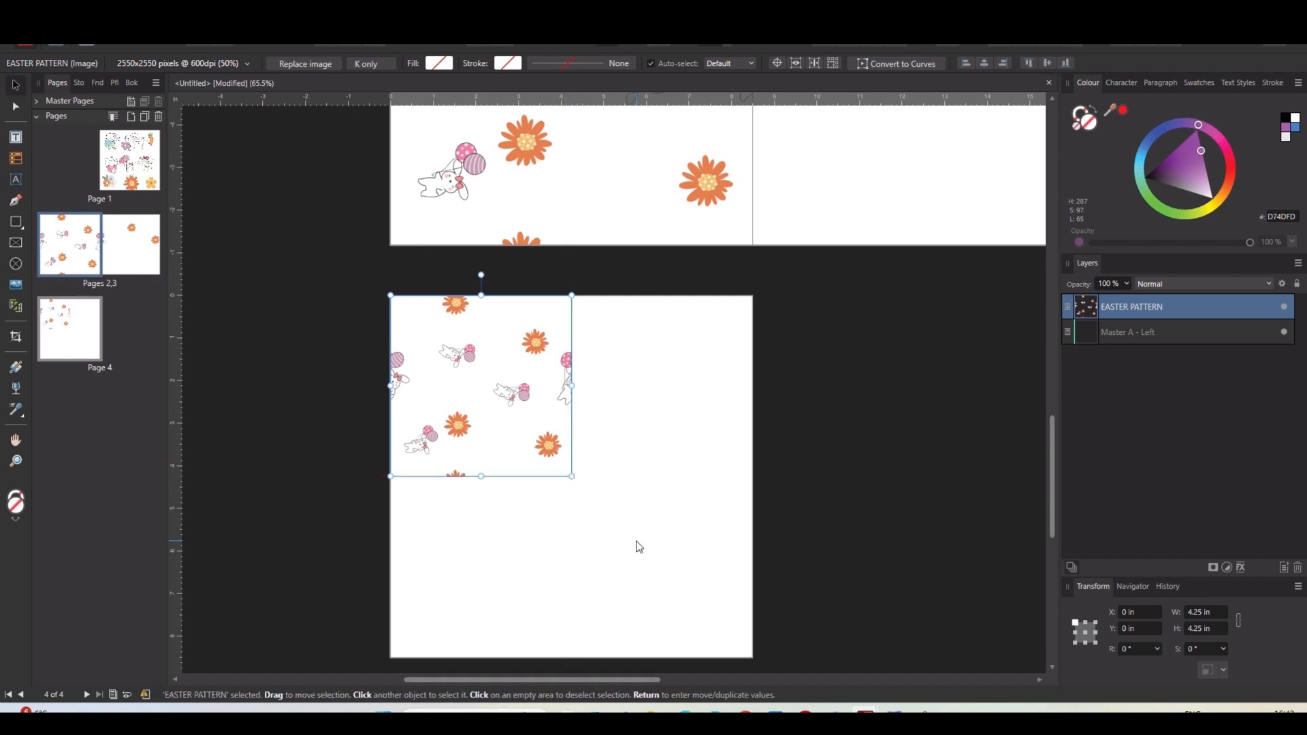
left_click(639, 547)
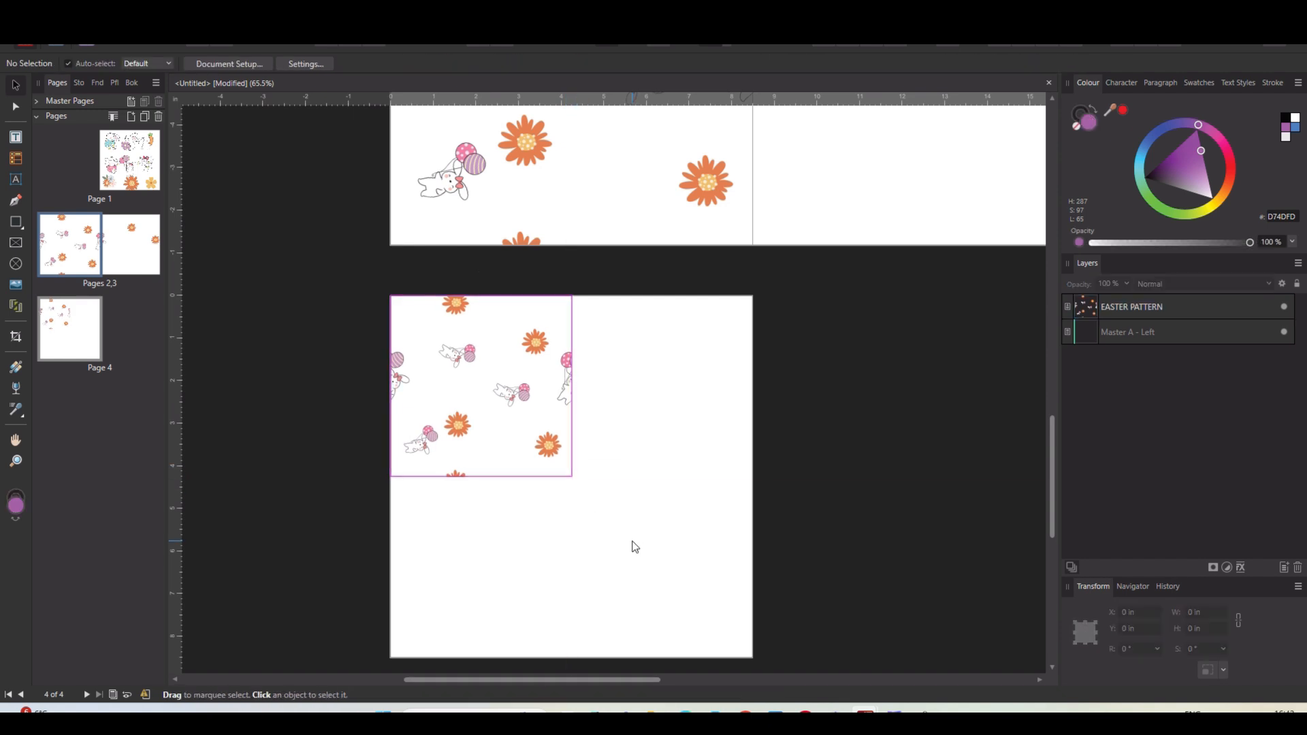
Duplicate the pattern tile beside itself and copy that pair below to fill page 4 with a two-by-two grid.
left_click(487, 433)
left_click_drag(486, 433, 665, 430)
left_click(563, 422, "shift")
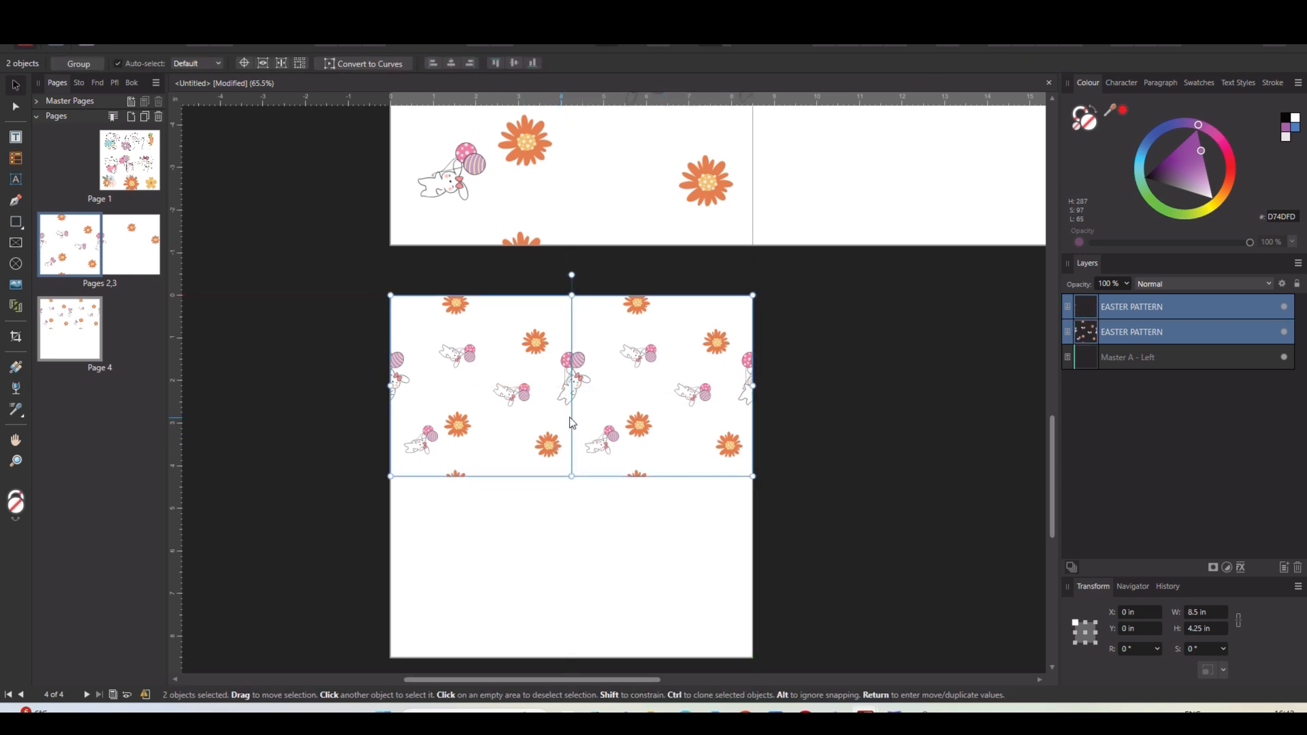
left_click_drag(595, 408, 611, 584)
left_click(910, 422)
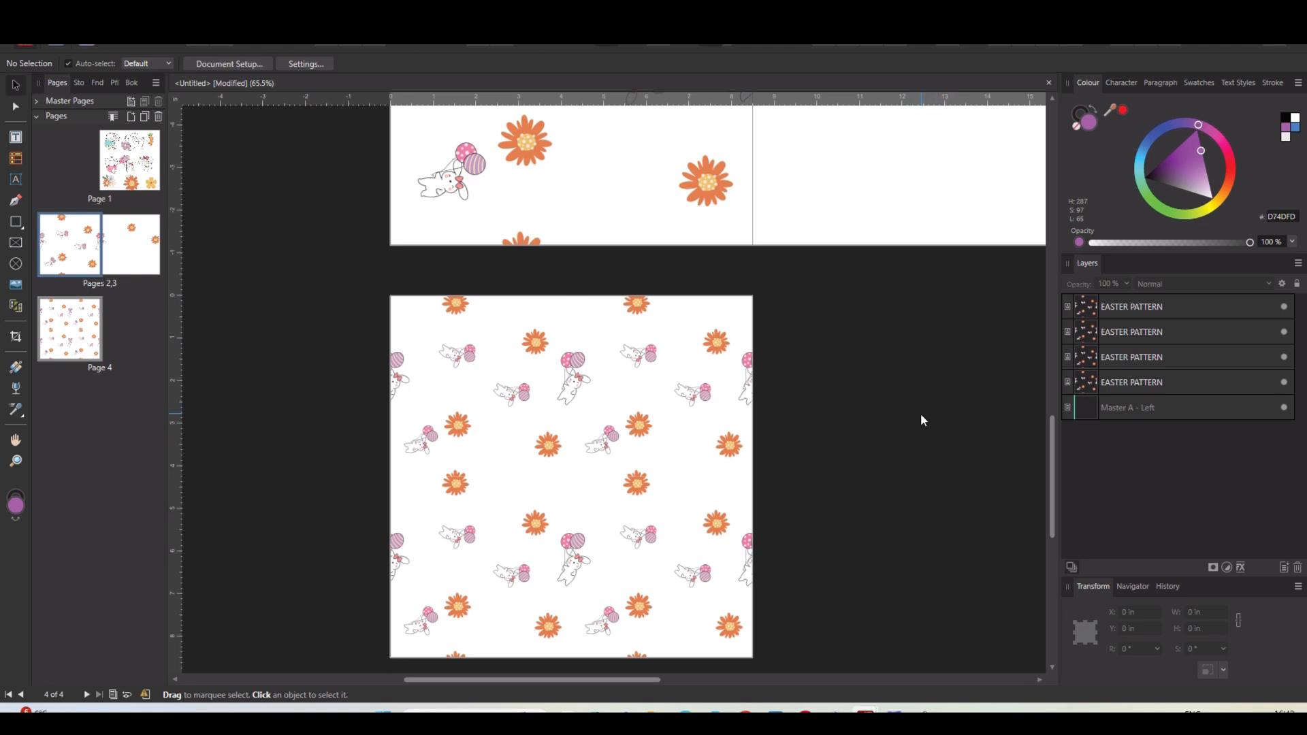
Compare the bunny and flower layout on page 2 with the tiled pattern on page 4.
scroll(920, 414, "up", 10)
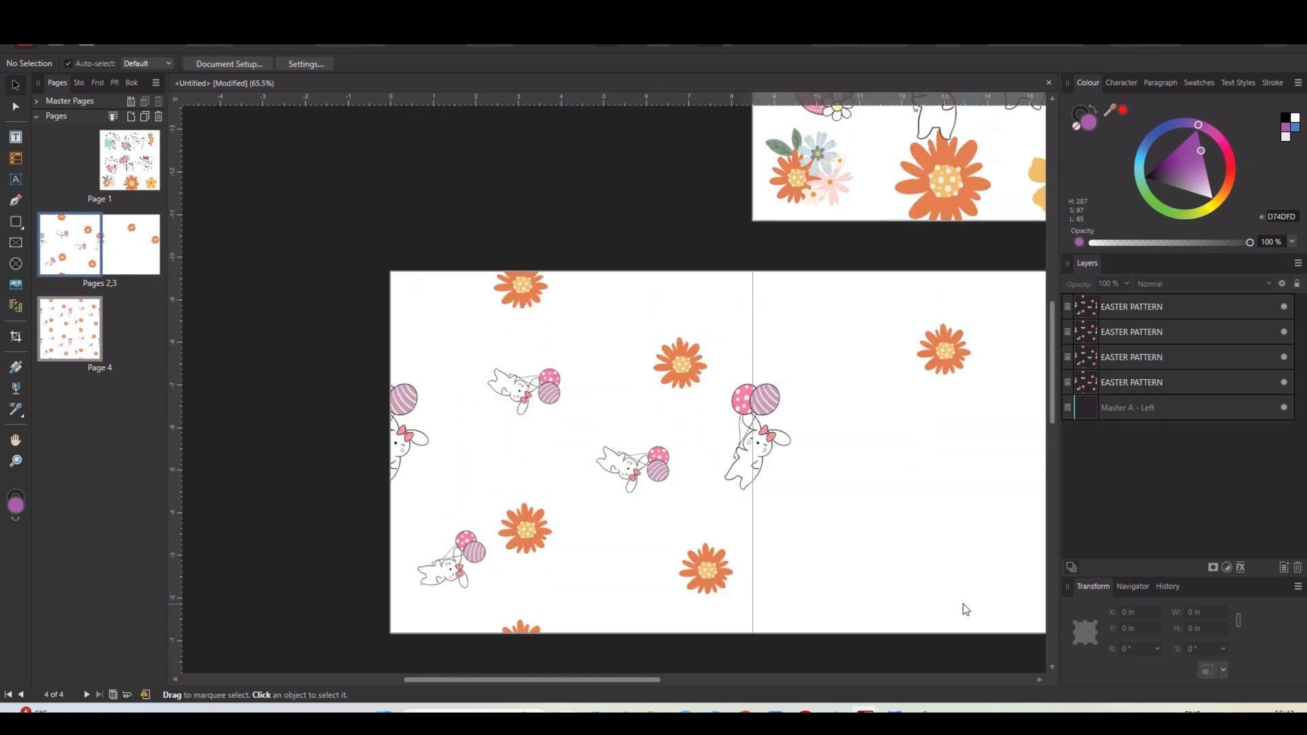
scroll(838, 525, "down", 4)
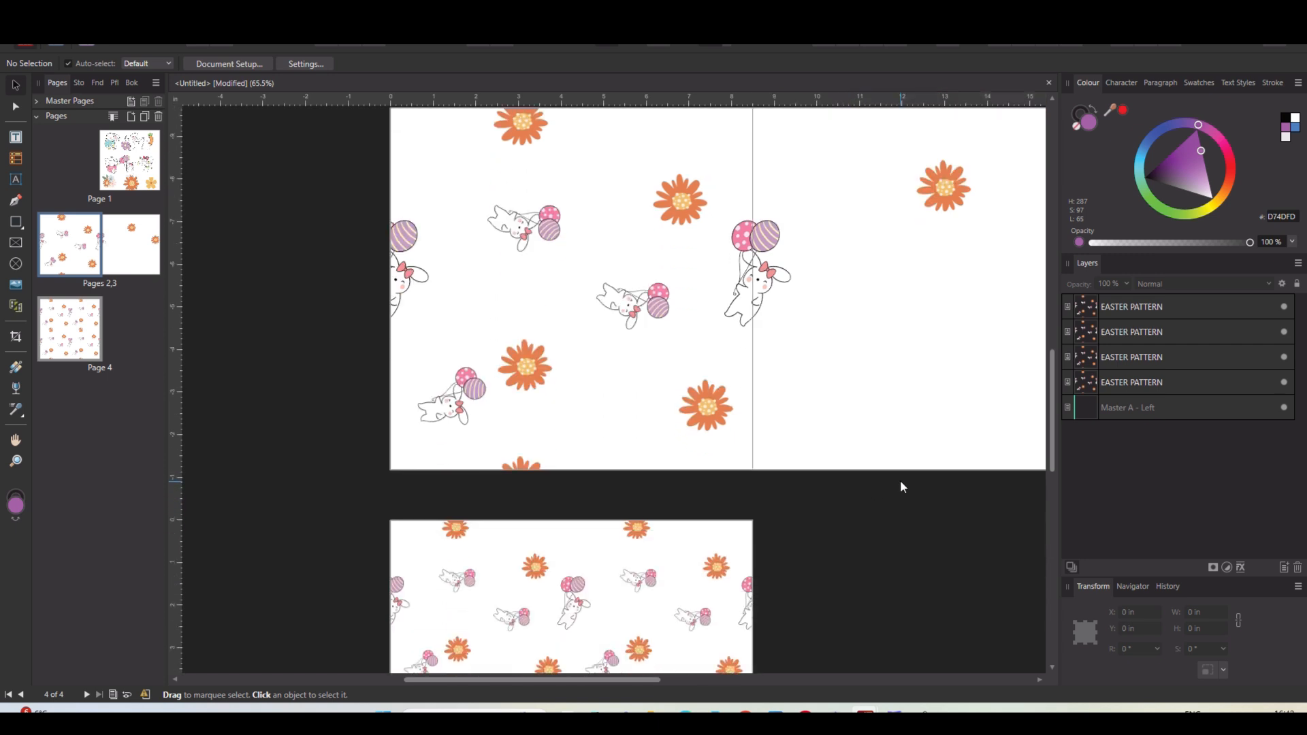
scroll(902, 484, "down", 1)
scroll(901, 480, "down", 3)
scroll(898, 499, "up", 1)
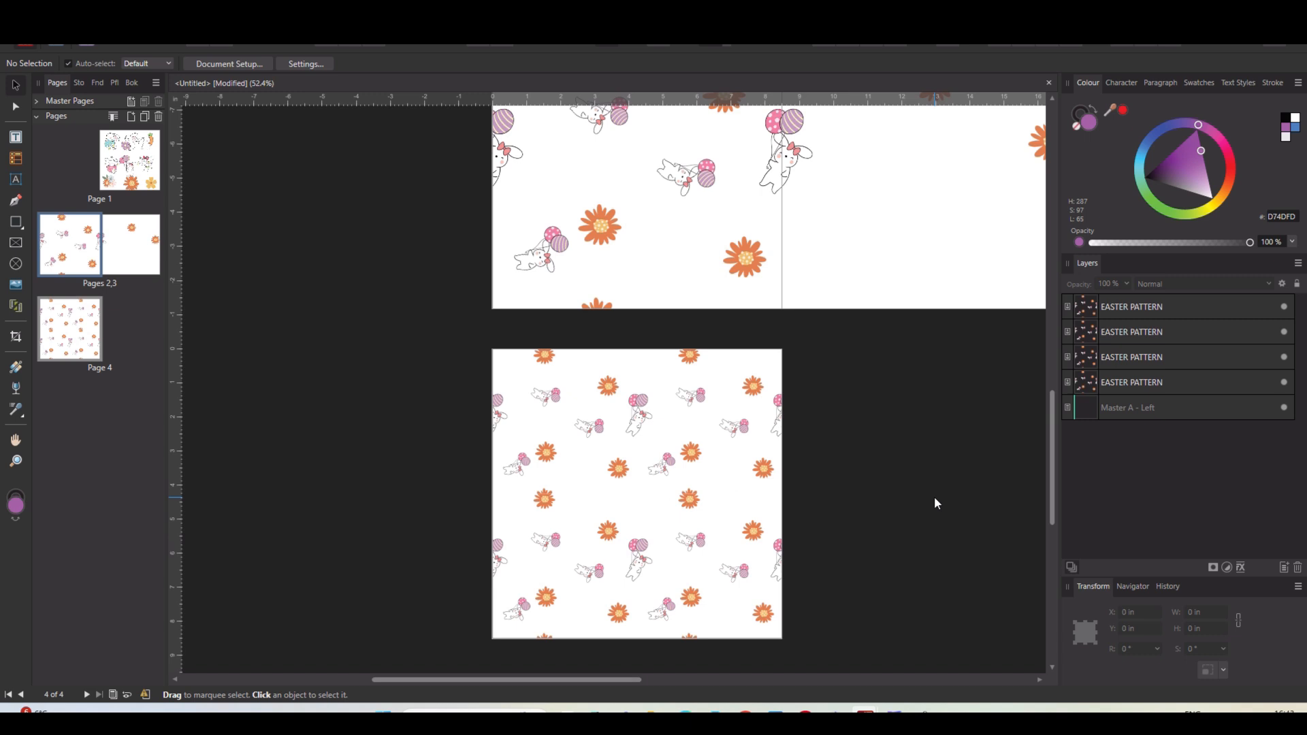
scroll(935, 501, "up", 5)
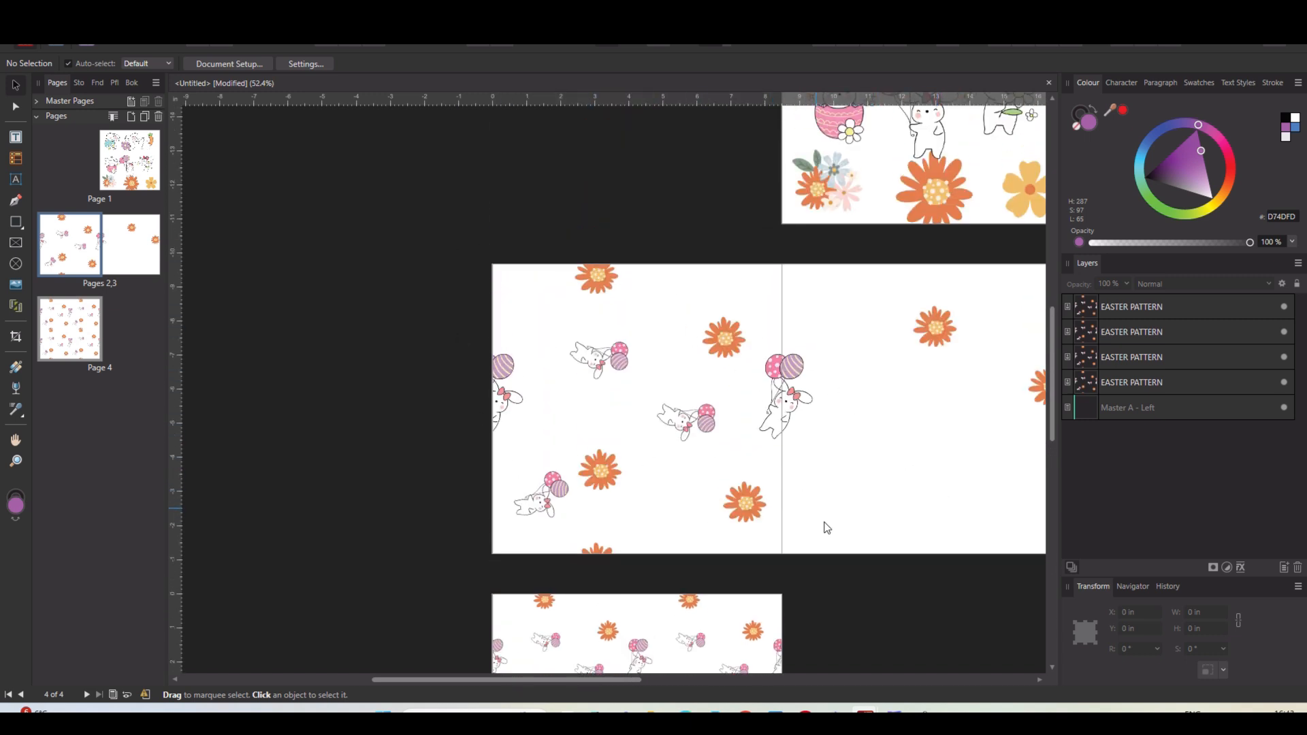
scroll(439, 535, "down", 2)
scroll(896, 554, "down", 4)
Scale the four pattern tiles together to half size and duplicate the block to fill page 4 with a four-by-four grid.
left_click_drag(875, 625, 443, 275)
mouse_move(781, 578)
left_mouse_down()
mouse_move(599, 397)
mouse_move(744, 403)
left_mouse_up()
left_click_drag(830, 490, 448, 264)
left_click_drag(587, 386, 588, 531)
left_click(402, 458)
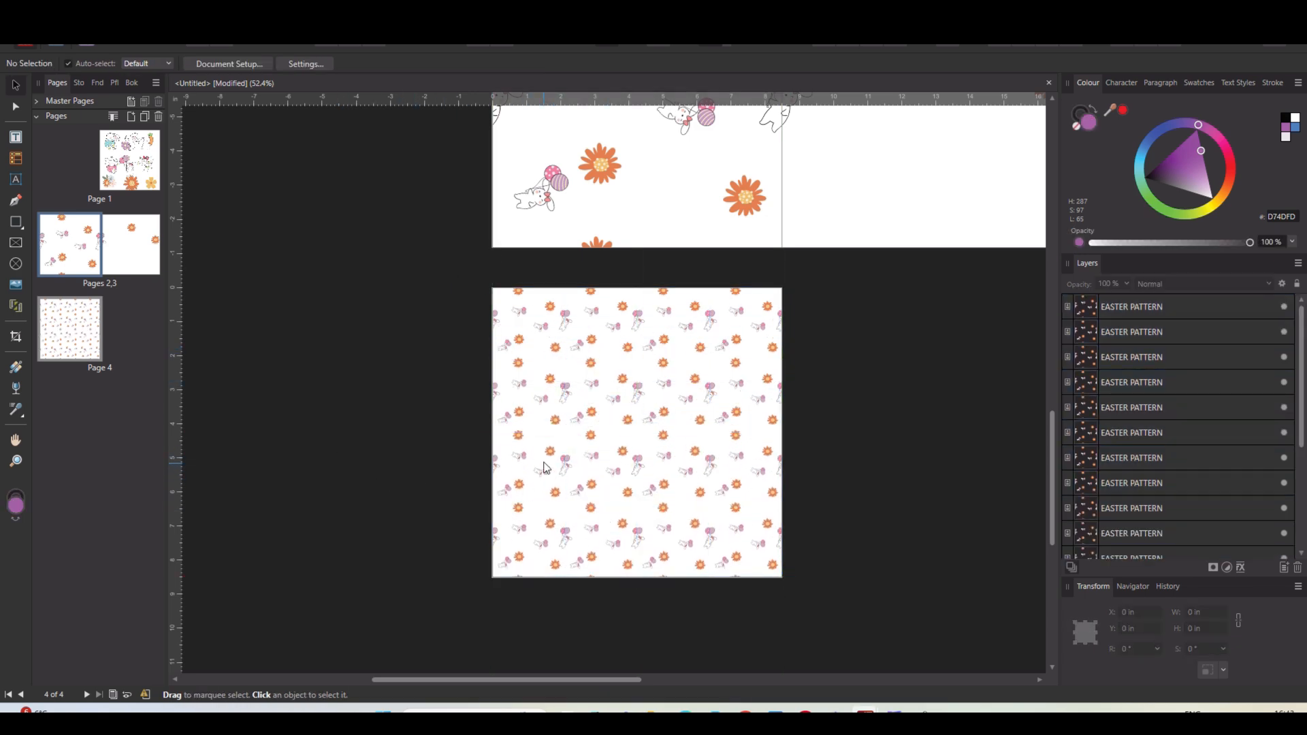
Inspect the denser repeating pattern on page 4 against the original layout on page 2.
scroll(544, 467, "up", 3)
scroll(657, 477, "down", 3)
left_click_drag(562, 682, 660, 680)
scroll(702, 470, "up", 2)
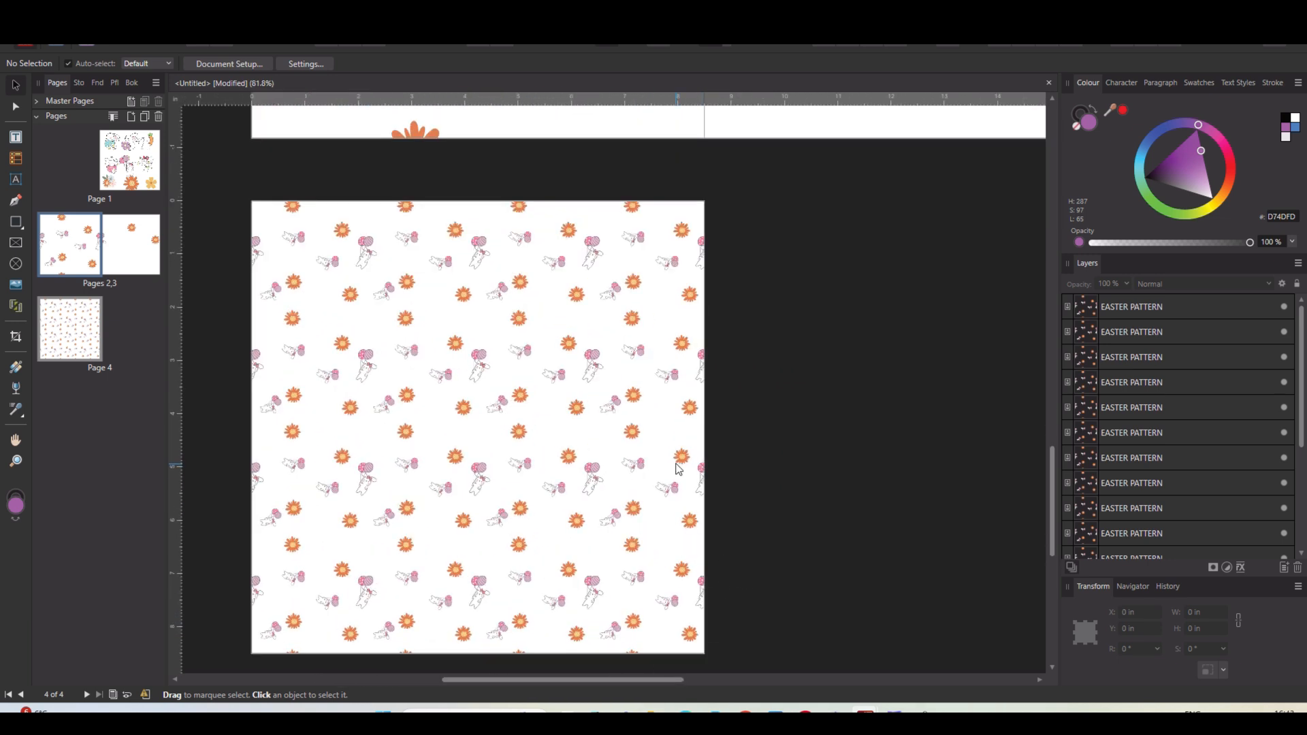
scroll(769, 533, "down", 1)
scroll(766, 476, "up", 2)
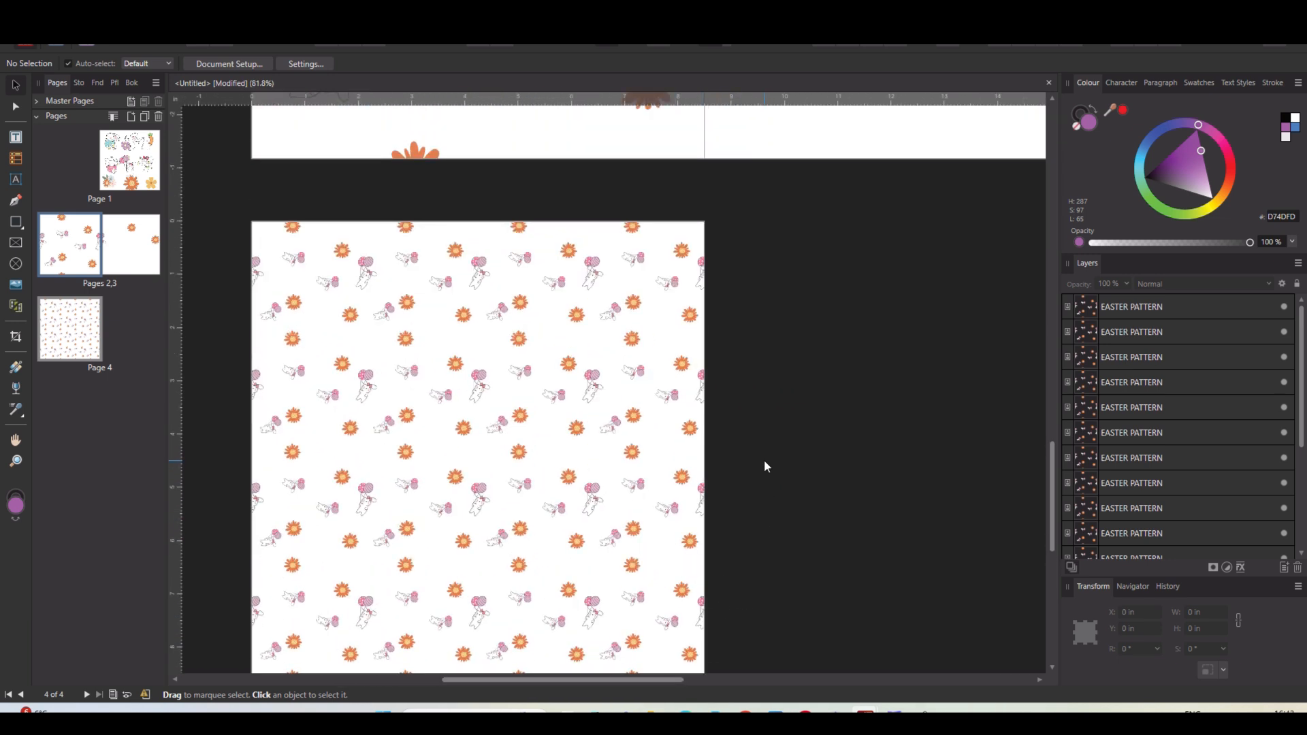
scroll(756, 395, "up", 10)
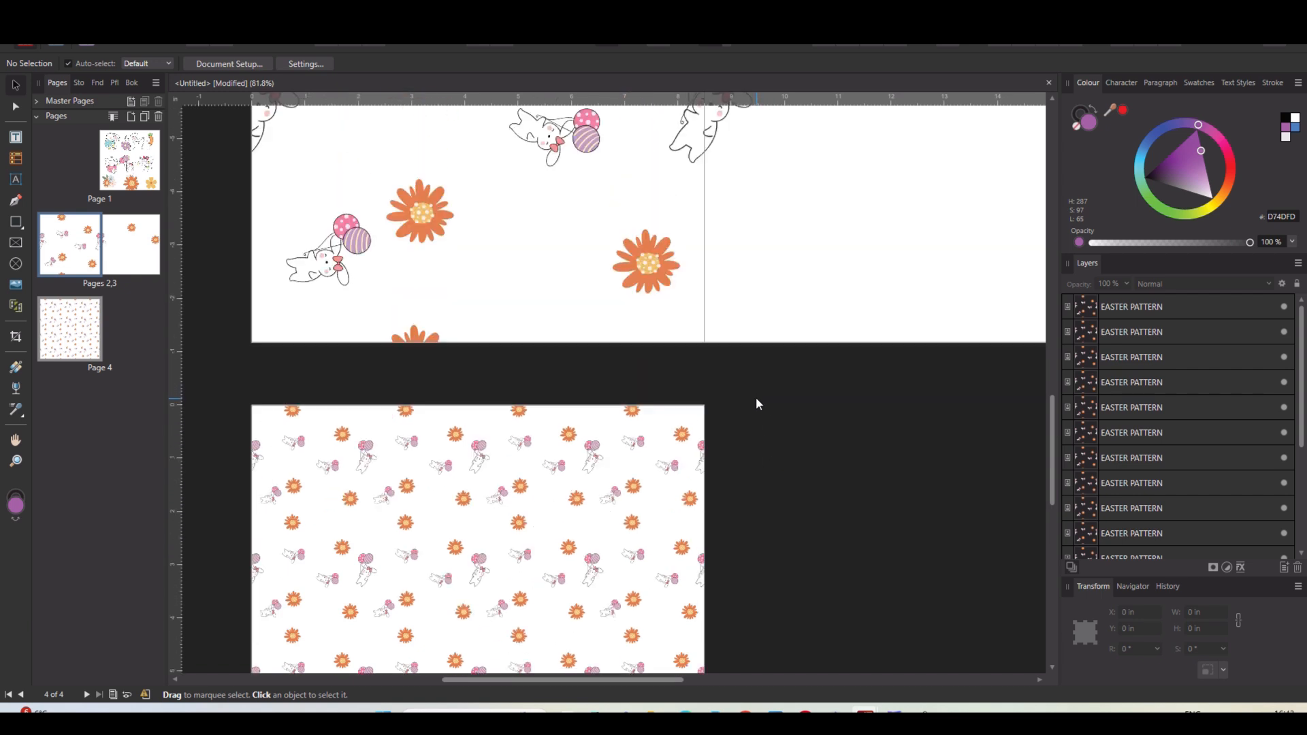
scroll(747, 408, "down", 1)
scroll(765, 452, "down", 1)
scroll(768, 479, "down", 6)
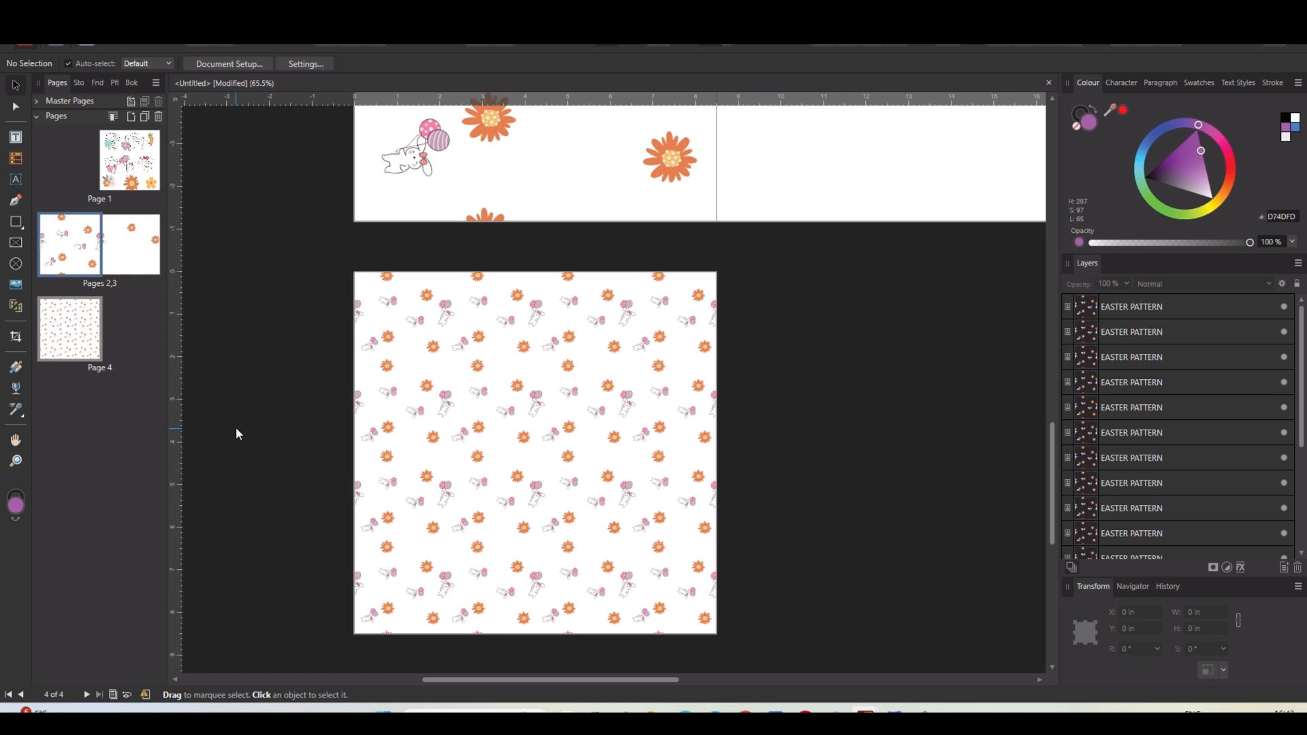
Draw a purple rectangle over page 4, send it behind the pattern tiles, and stretch it to 8.5 by 8.625 in.
left_click(15, 222)
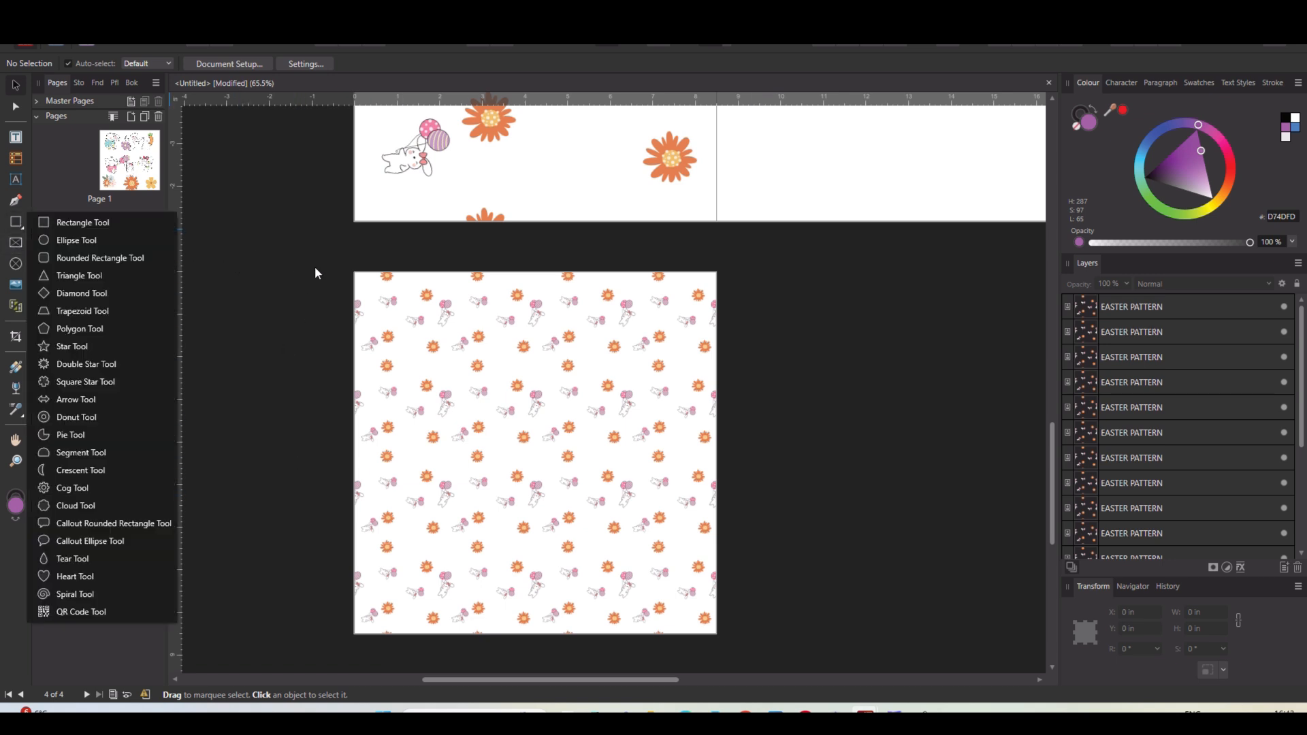
left_click(75, 222)
left_click_drag(355, 273, 716, 637)
right_click(593, 519)
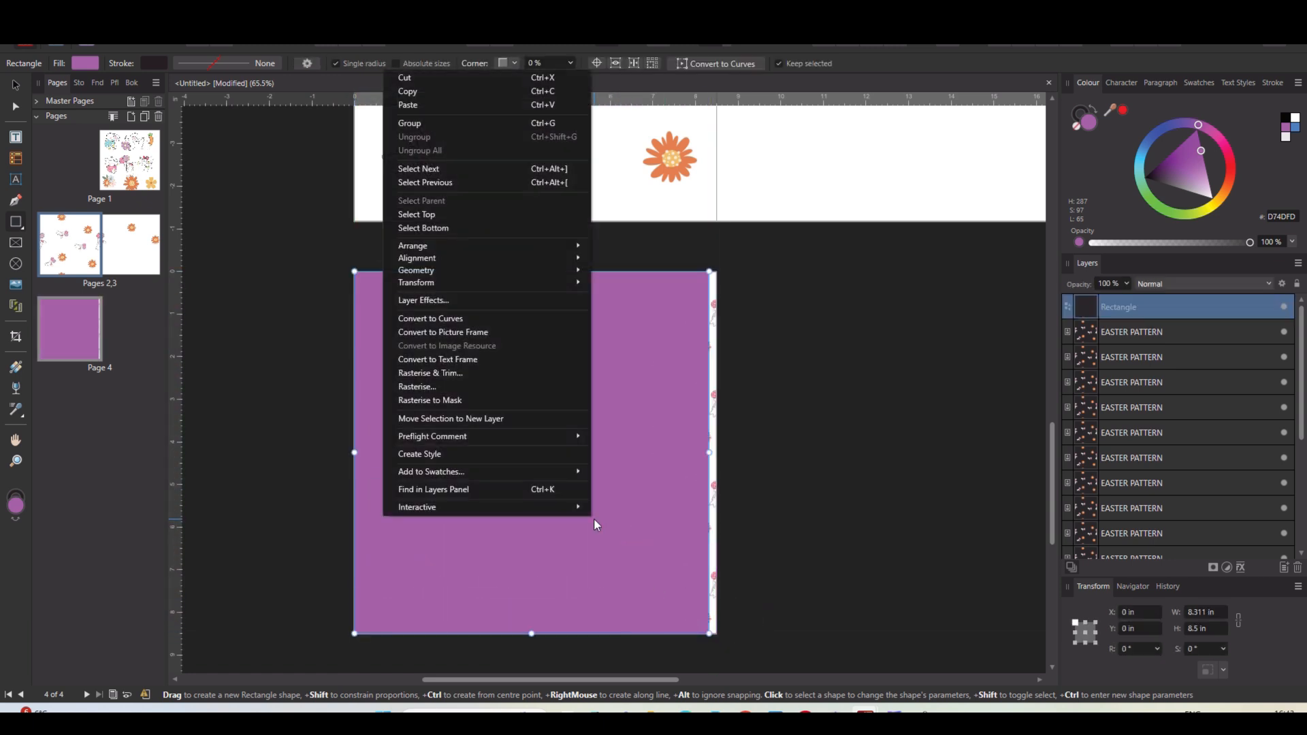
mouse_move(465, 243)
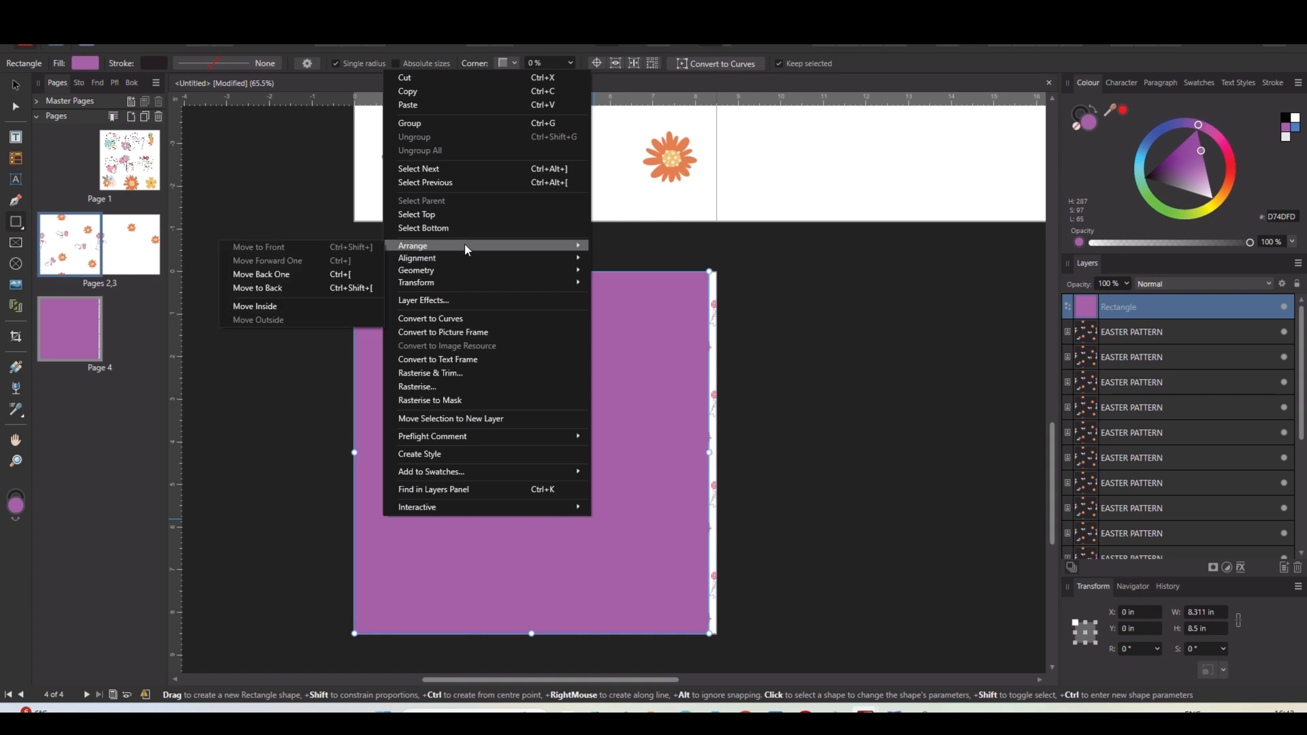
left_click(304, 289)
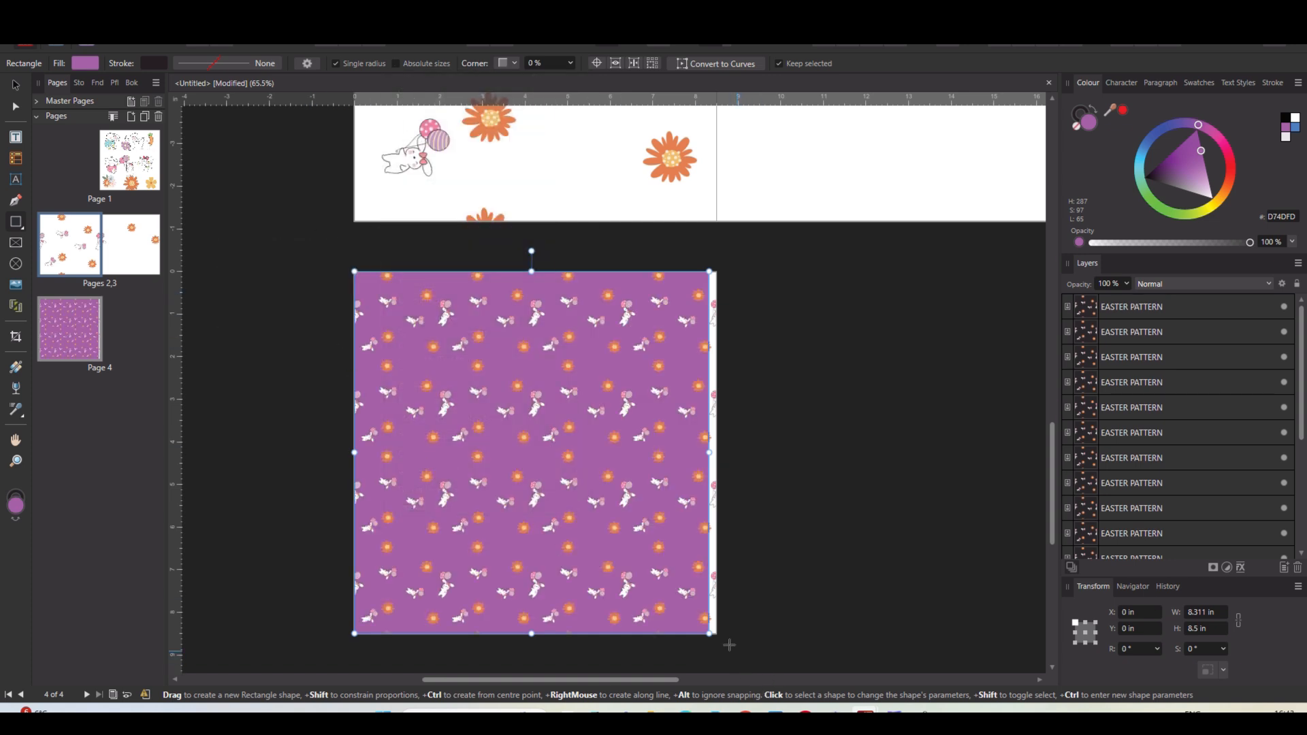
left_click_drag(712, 633, 717, 634)
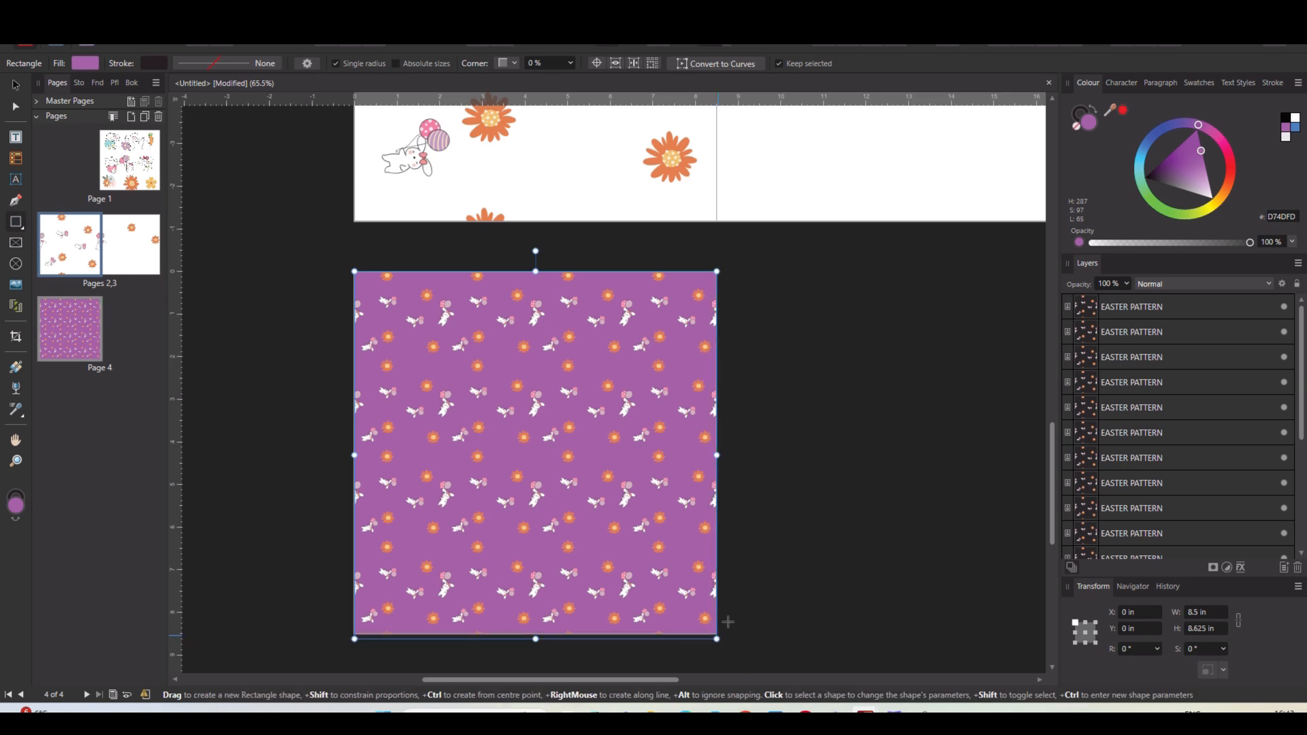
left_click(766, 493)
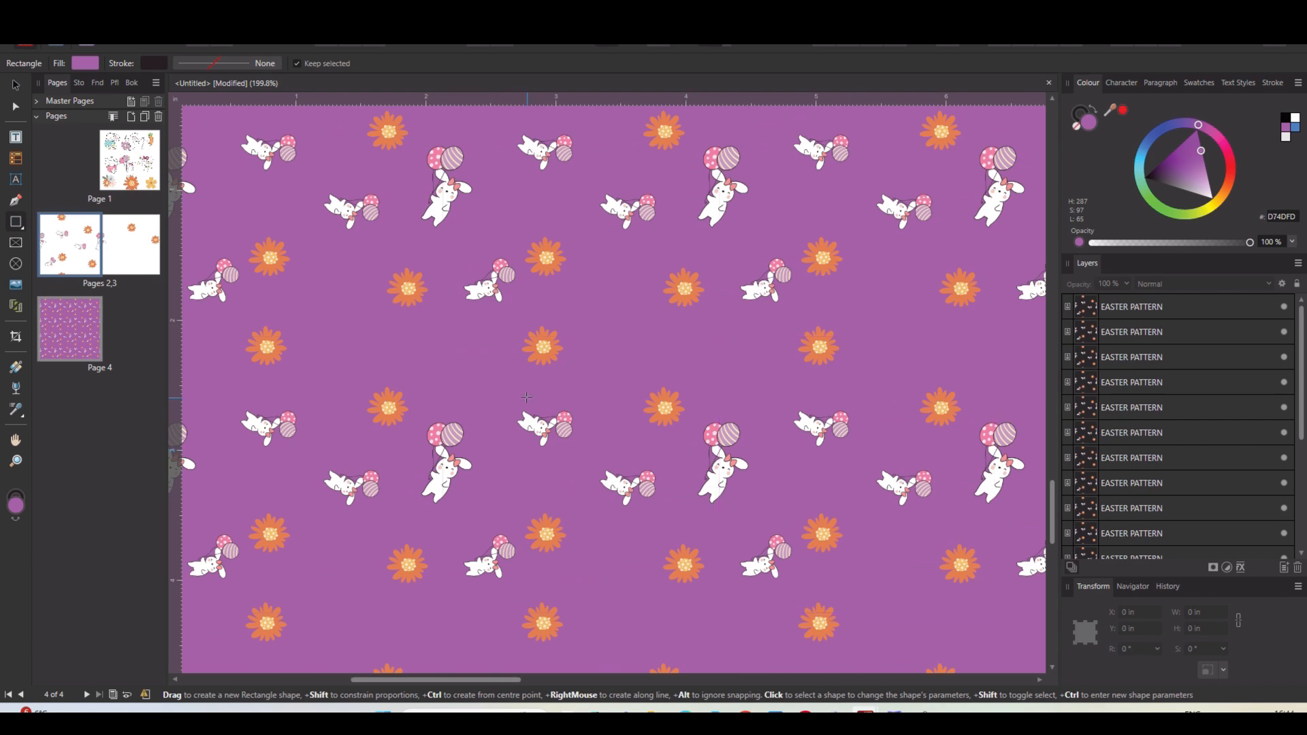
Draw a rectangle about 6.37 by 6.77 in over the middle of page 4's pattern and fill it white.
left_click(16, 85)
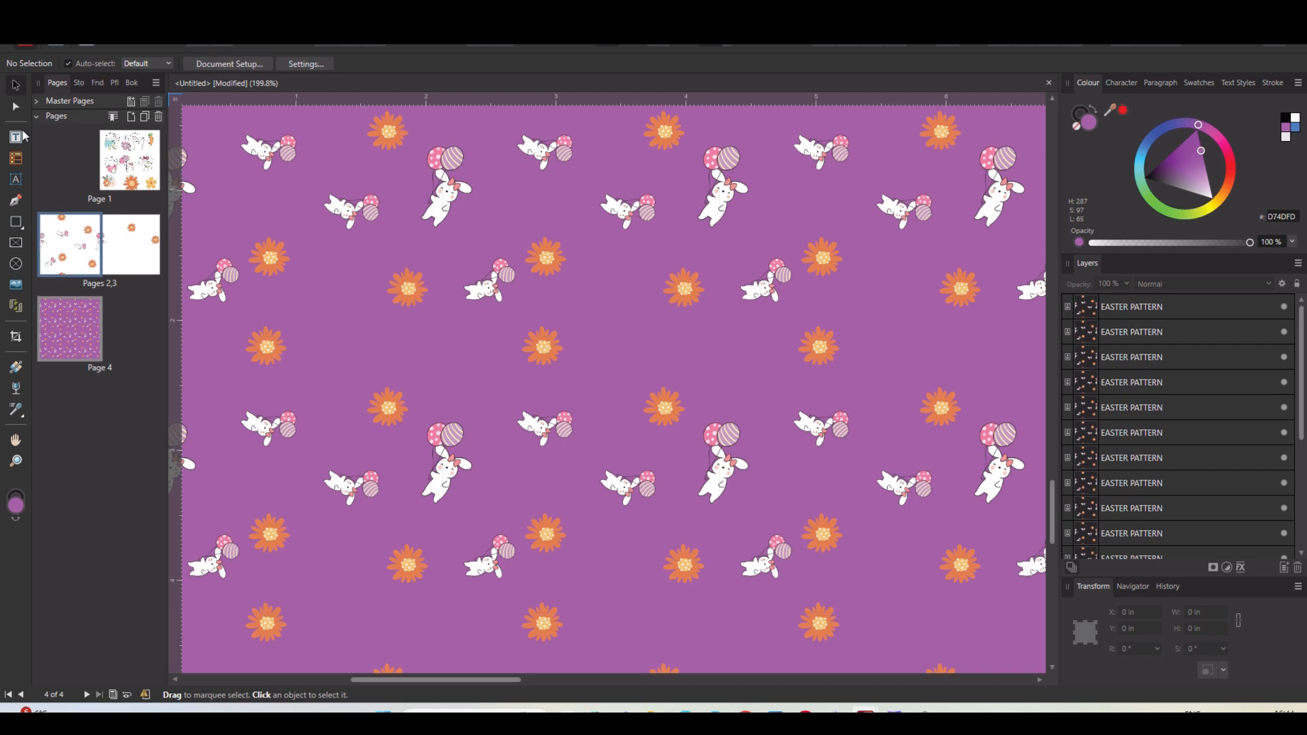
scroll(341, 272, "down", 5)
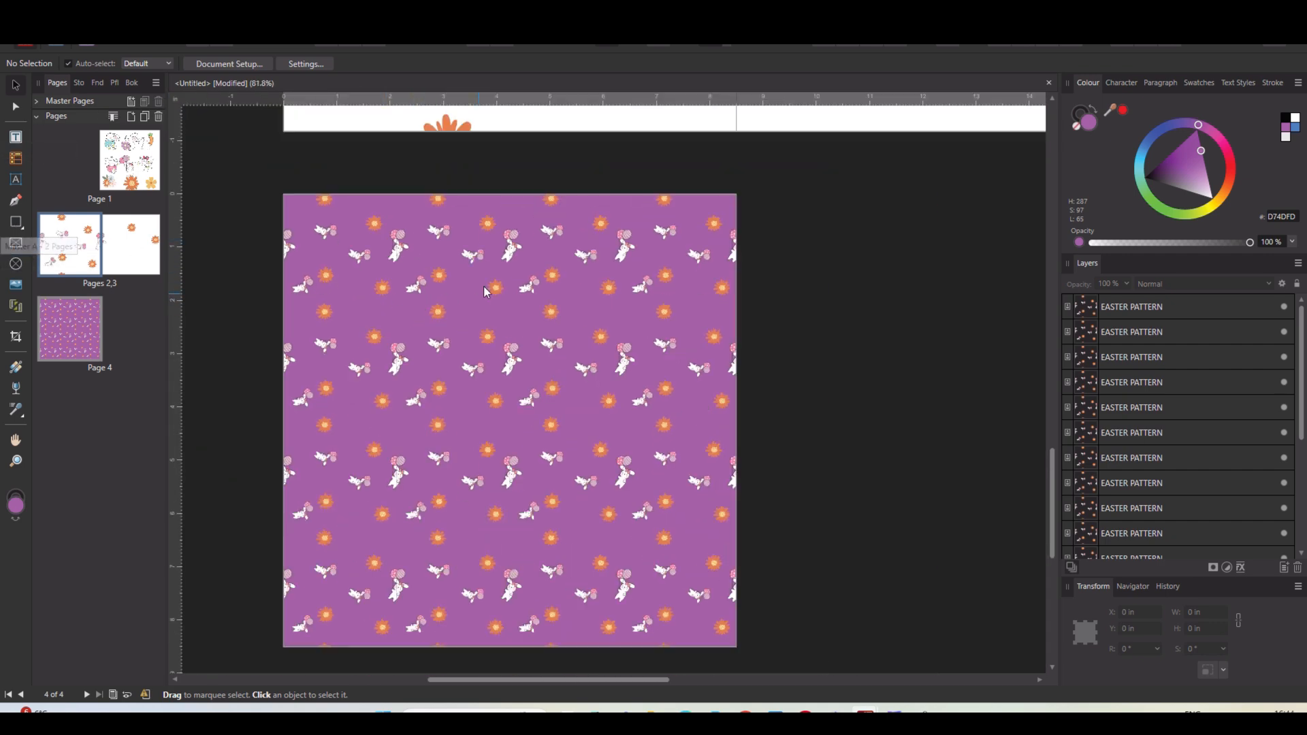
left_click(17, 224)
left_click_drag(333, 244, 673, 603)
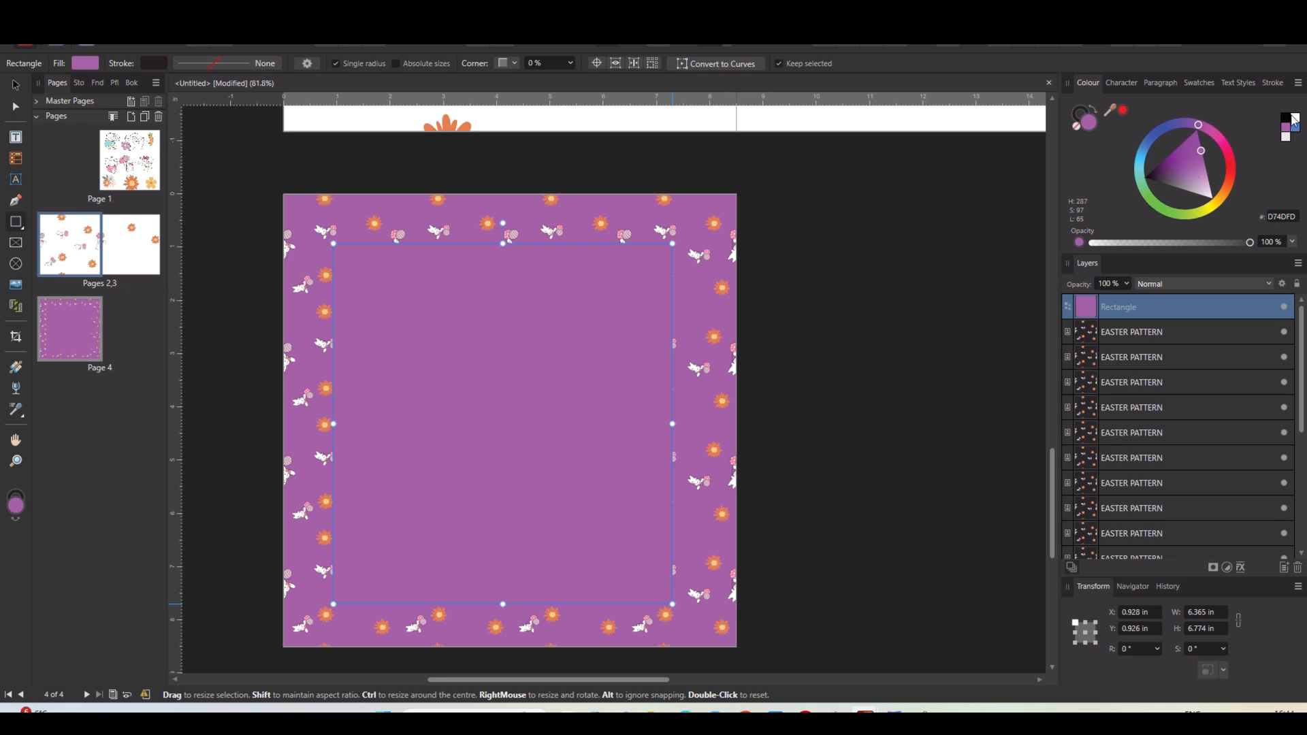
left_click(1295, 118)
left_click(231, 270)
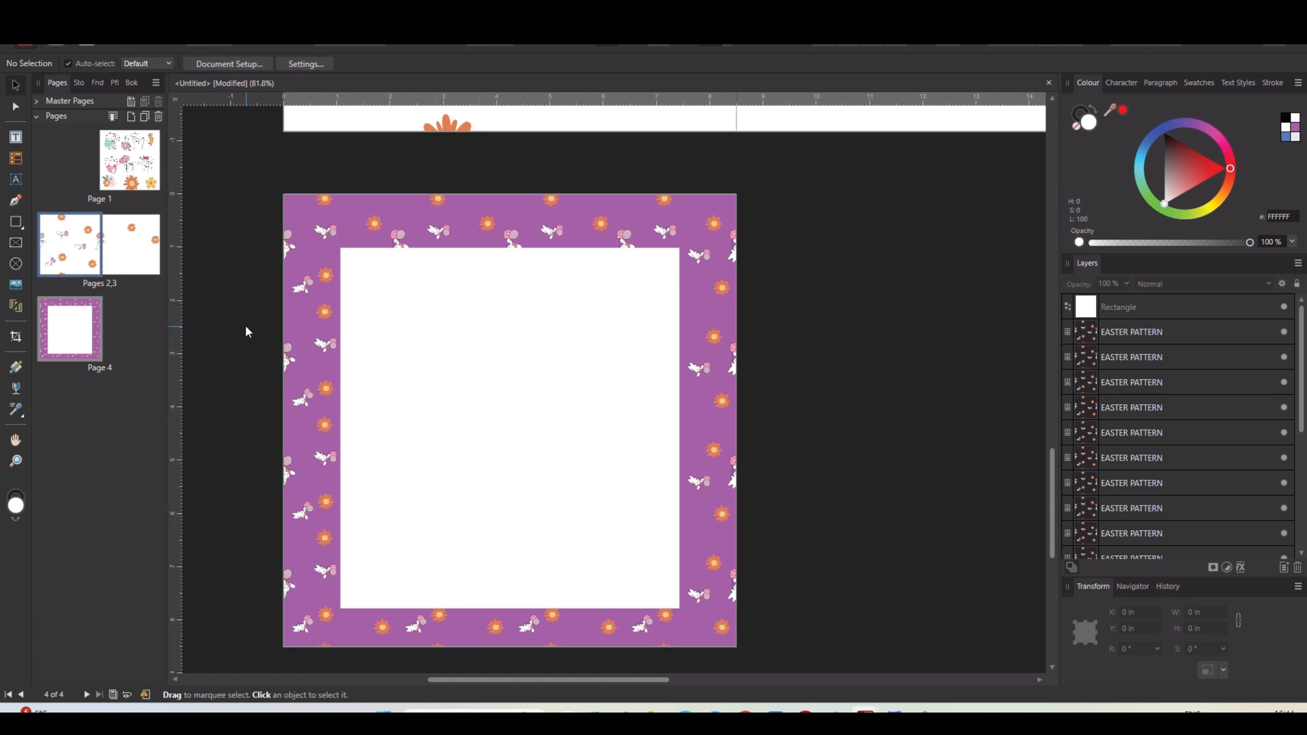
Delete the white rectangle covering the middle of page 4's purple Easter pattern.
left_click(479, 354)
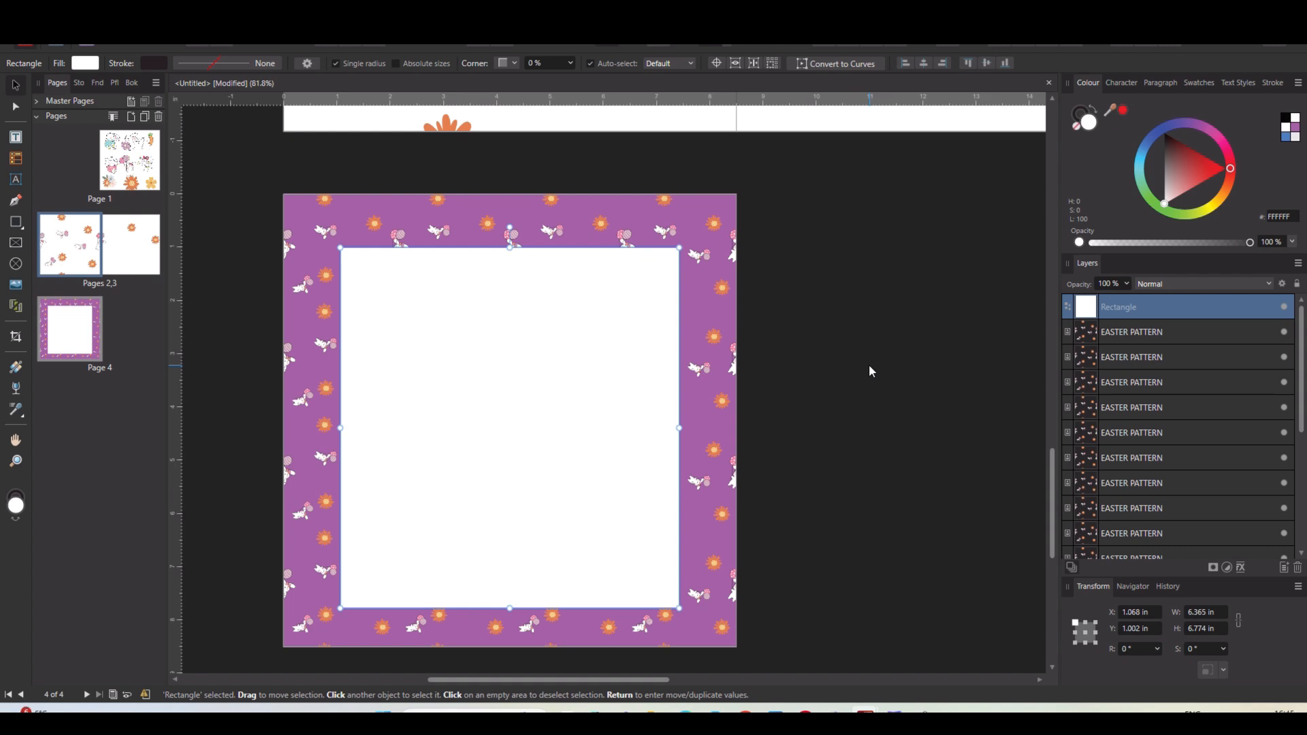
key("Delete")
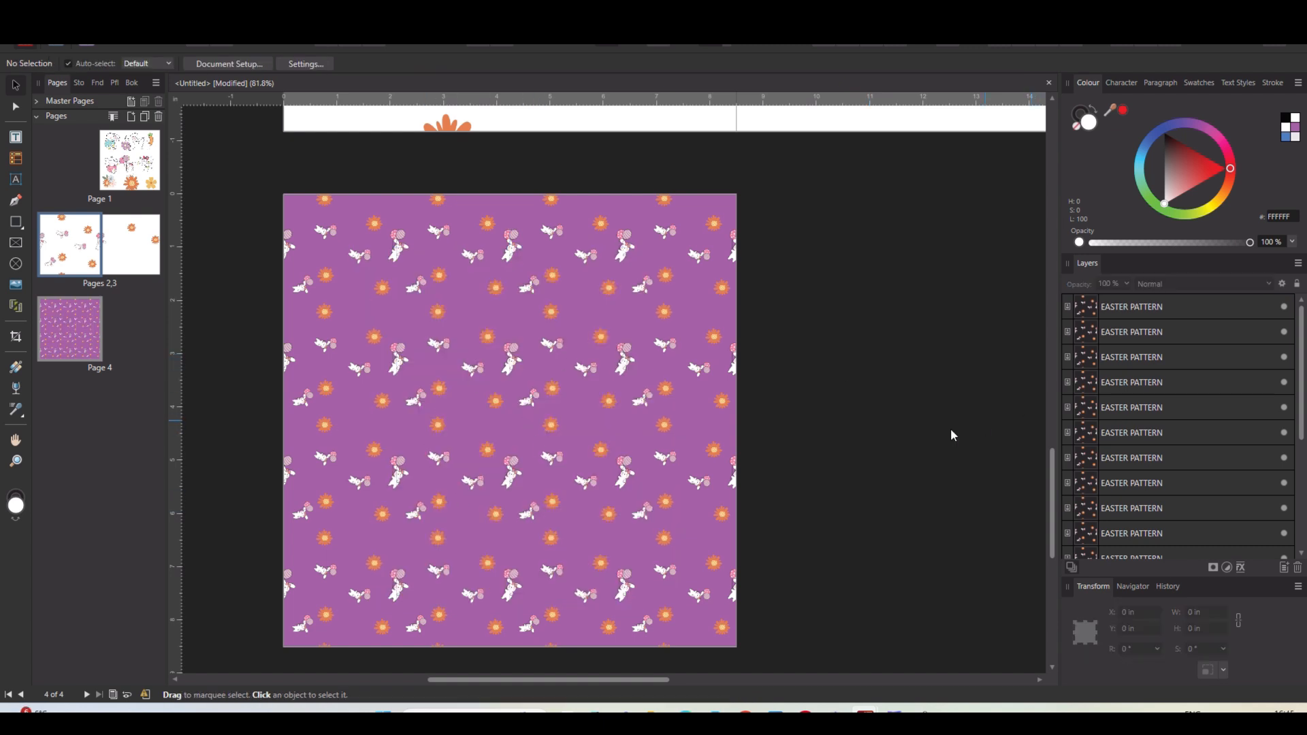
Review the source clipart on page 1, the pattern layout on pages 2 and 3, and the tiled purple background on page 4.
scroll(916, 415, "up", 10)
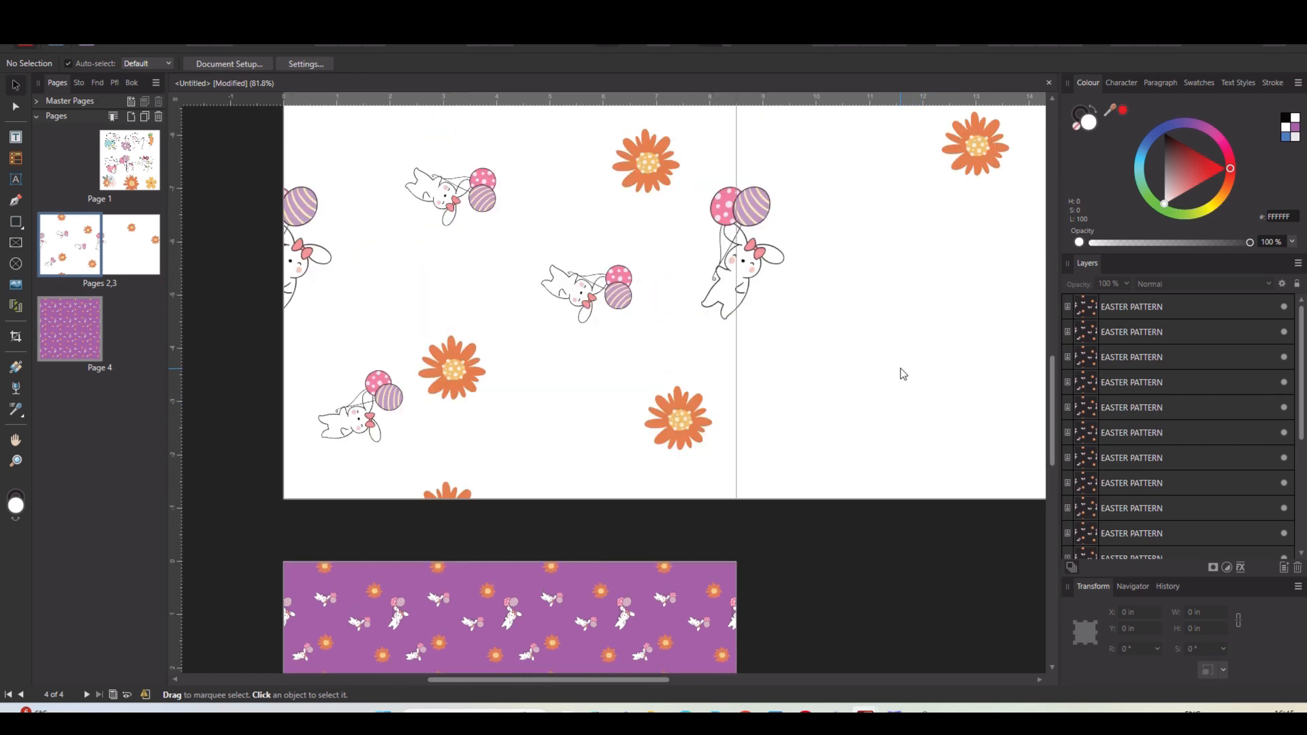
scroll(901, 371, "down", 3, "ctrl")
scroll(901, 368, "up", 5)
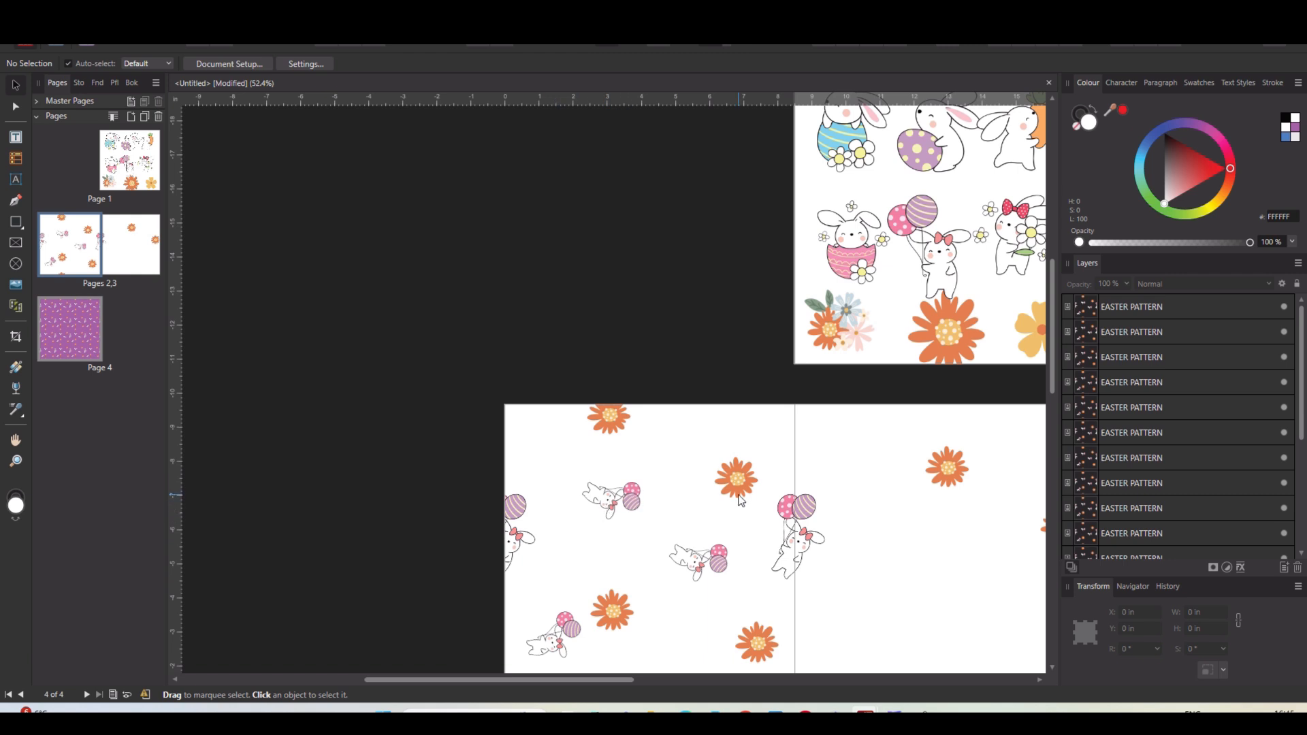
left_click_drag(554, 680, 678, 680)
scroll(894, 510, "up", 2)
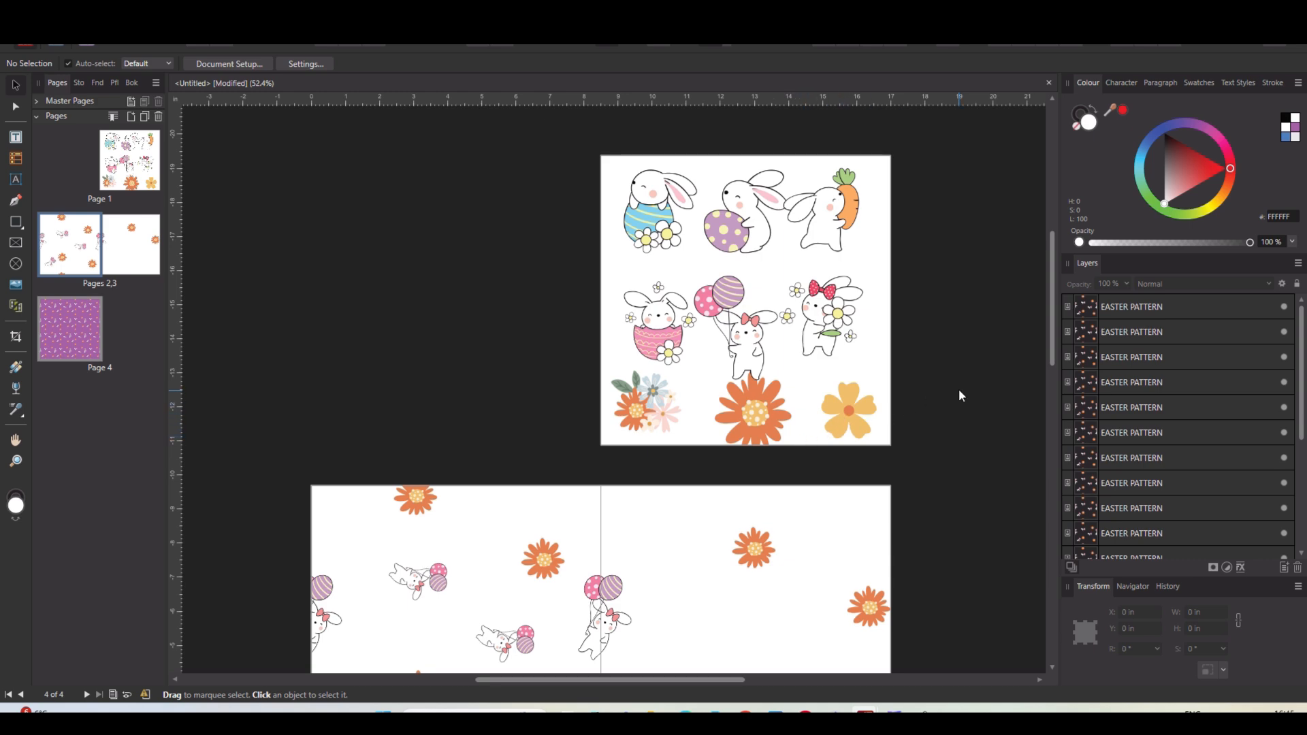
scroll(967, 391, "down", 2)
scroll(971, 386, "down", 10)
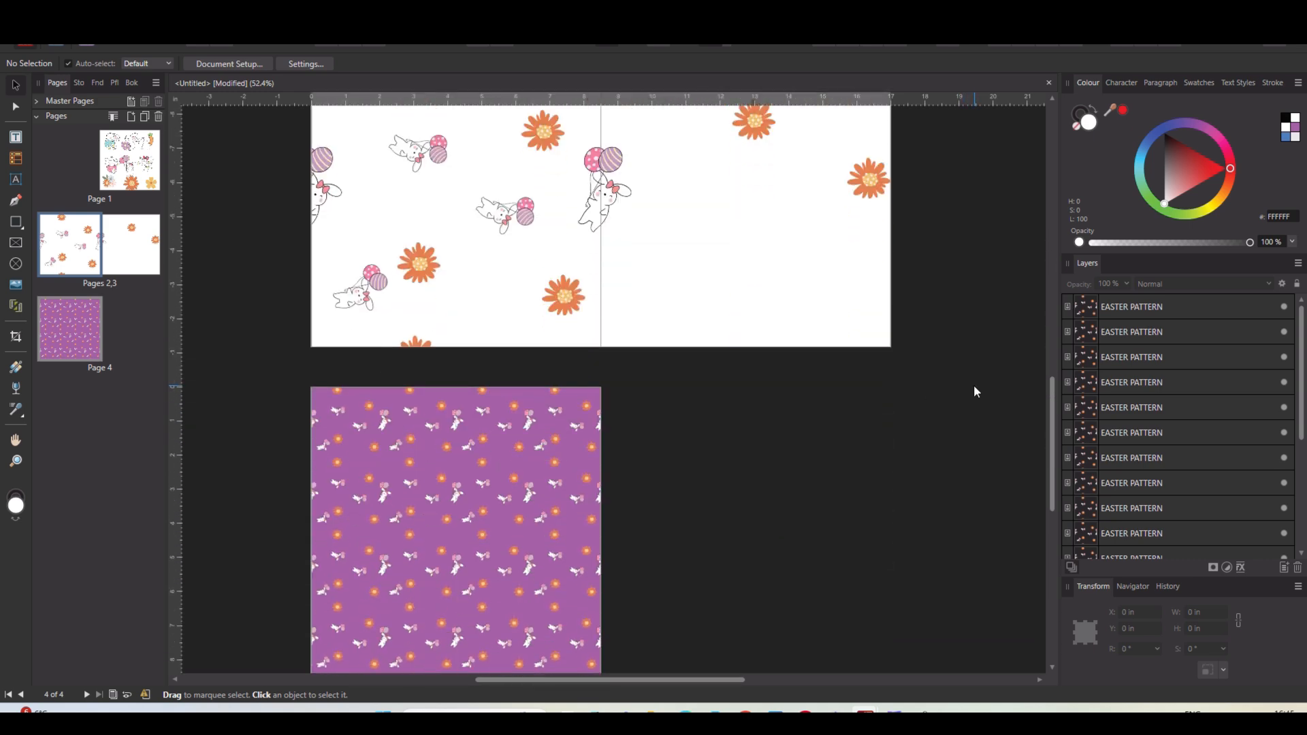